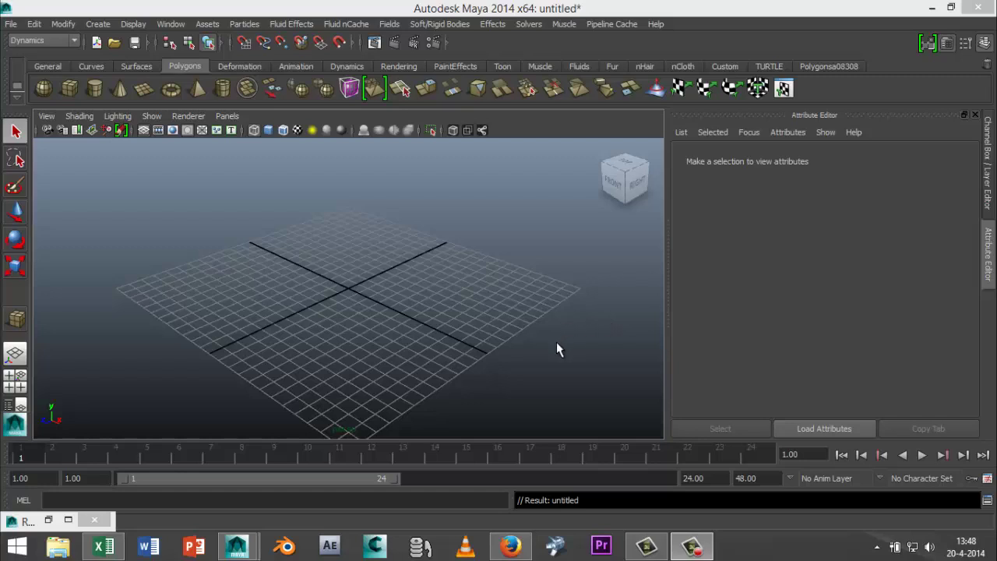
Switch to polygon modelling and draw a polygon plane about 14.5 wide and 15.4 high on the grid
mouse_move(556, 350)
alt+mouse_down()
mouse_move(556, 322)
mouse_move(547, 338)
mouse_move(561, 345)
alt+mouse_up()
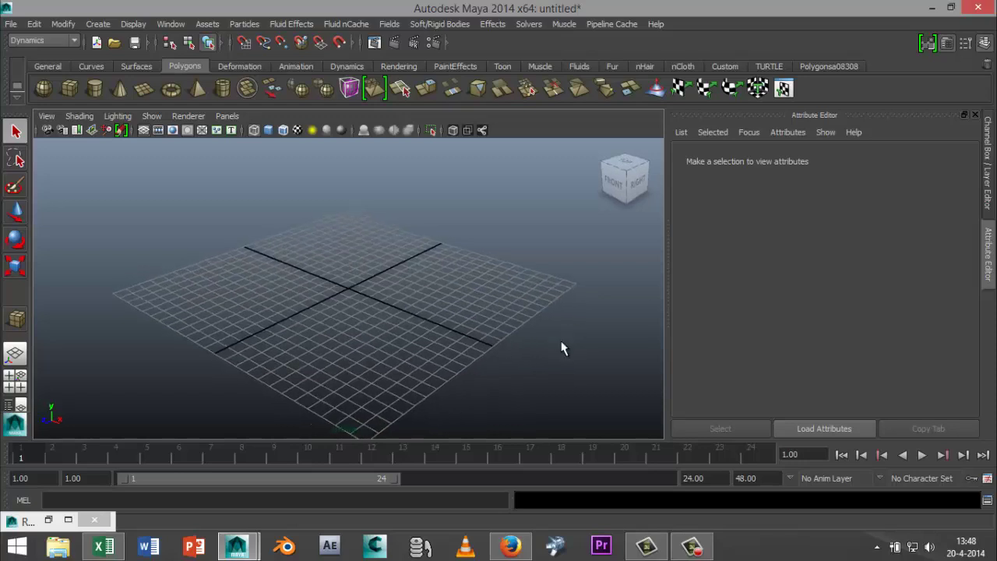
click(76, 40)
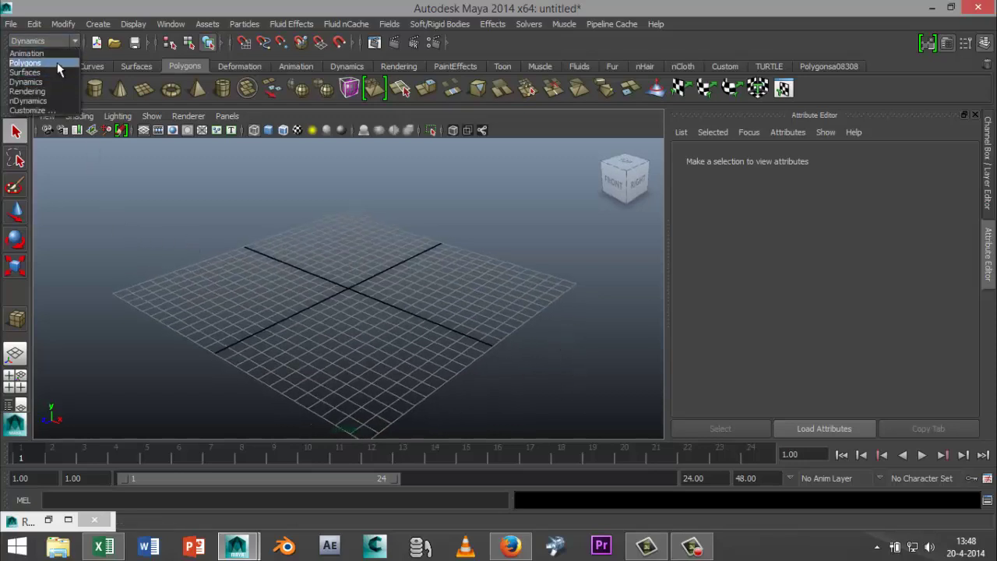
click(58, 63)
click(145, 89)
drag(237, 294, 534, 284)
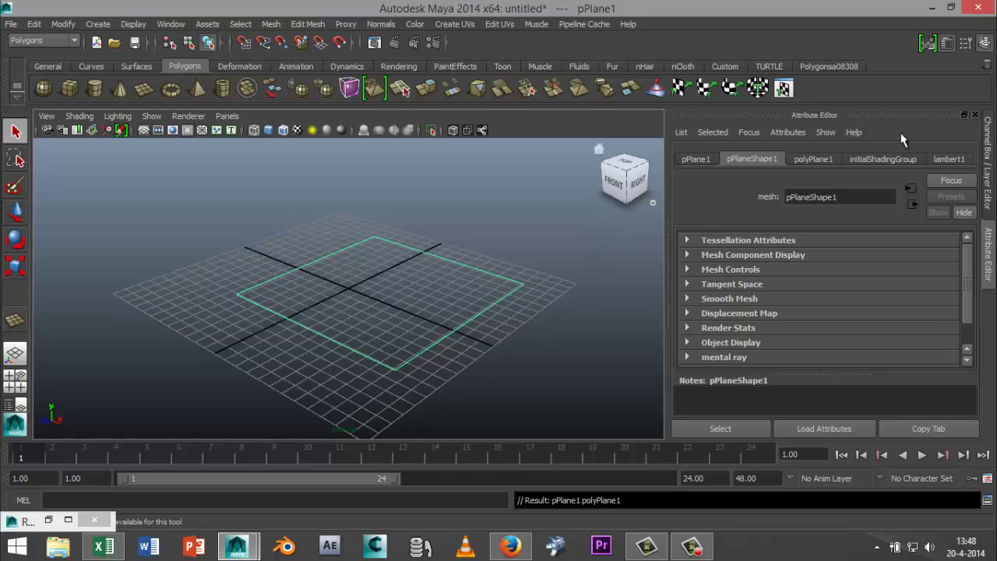
Set the plane's width and height subdivisions to 40 each
click(821, 158)
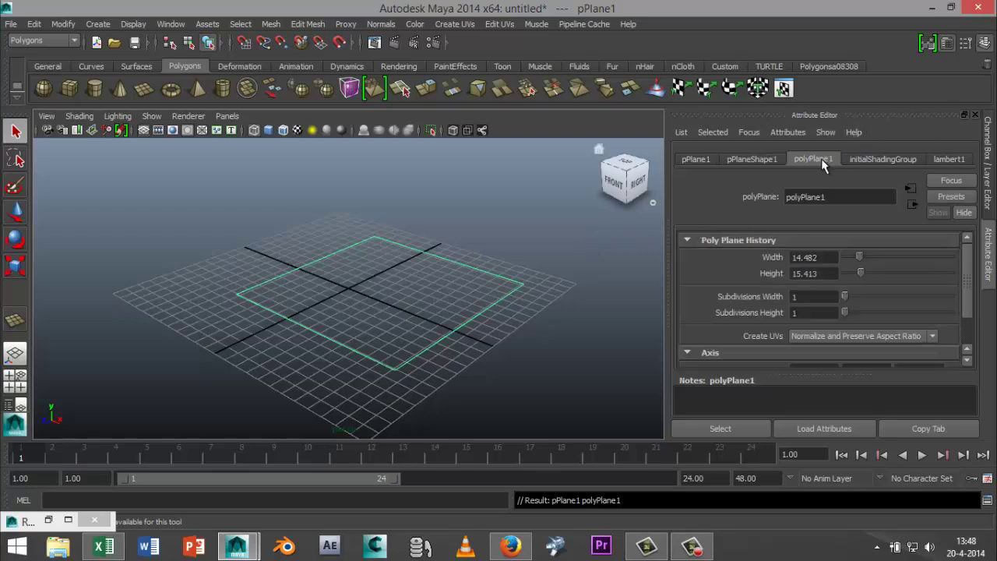
click(822, 300)
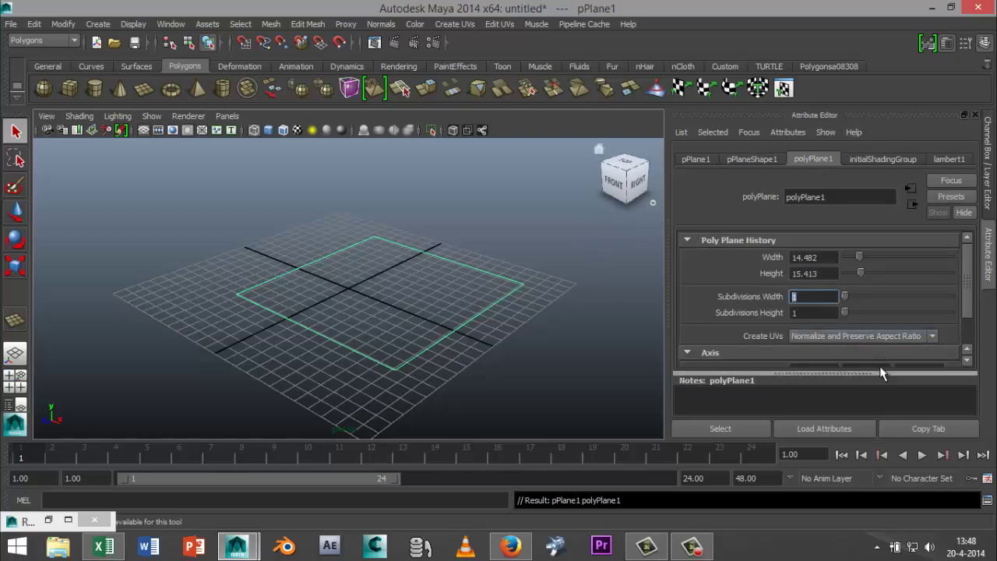
text(40)
key(Tab)
text(40)
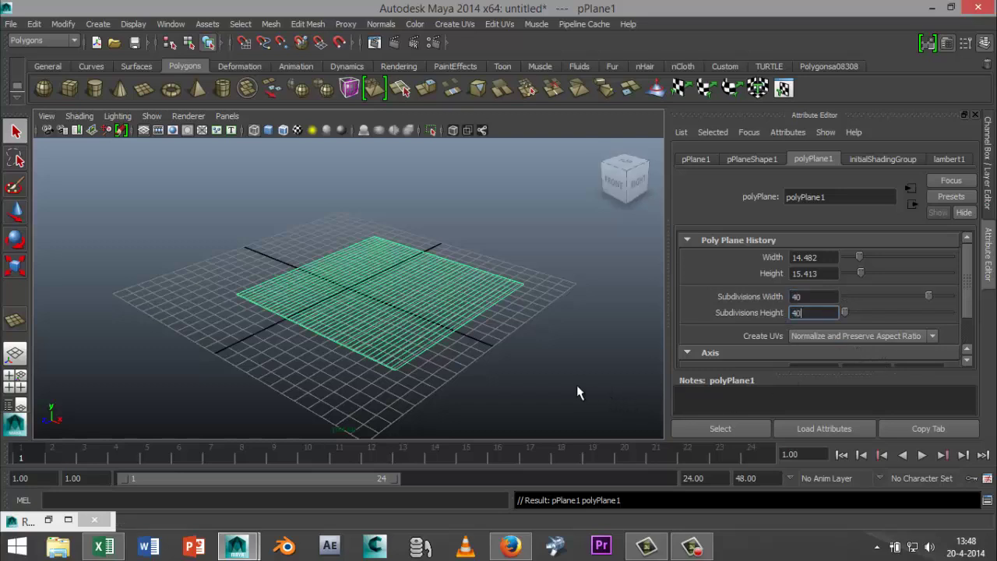
click(577, 380)
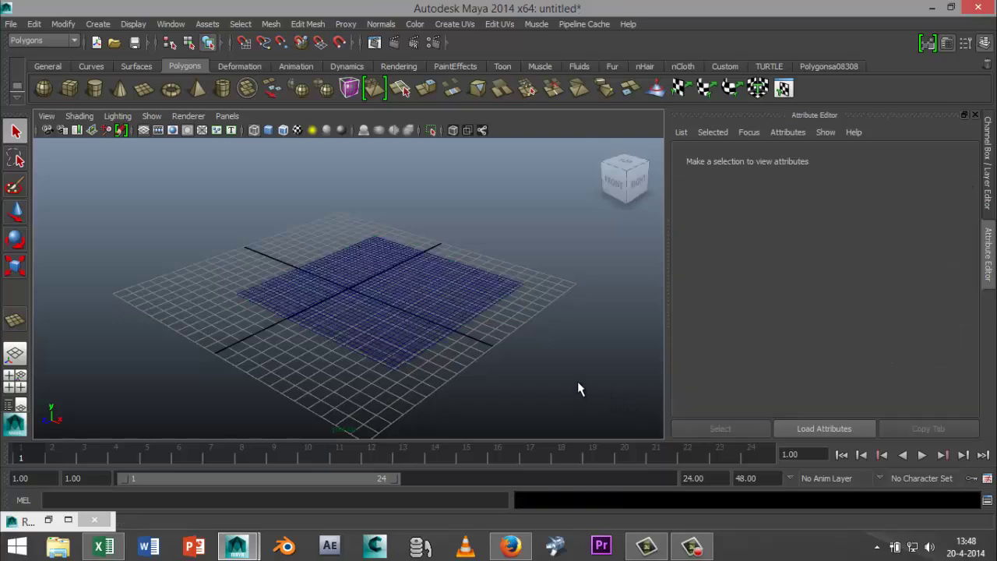
Assign a new Blinn material to the plane
click(457, 276)
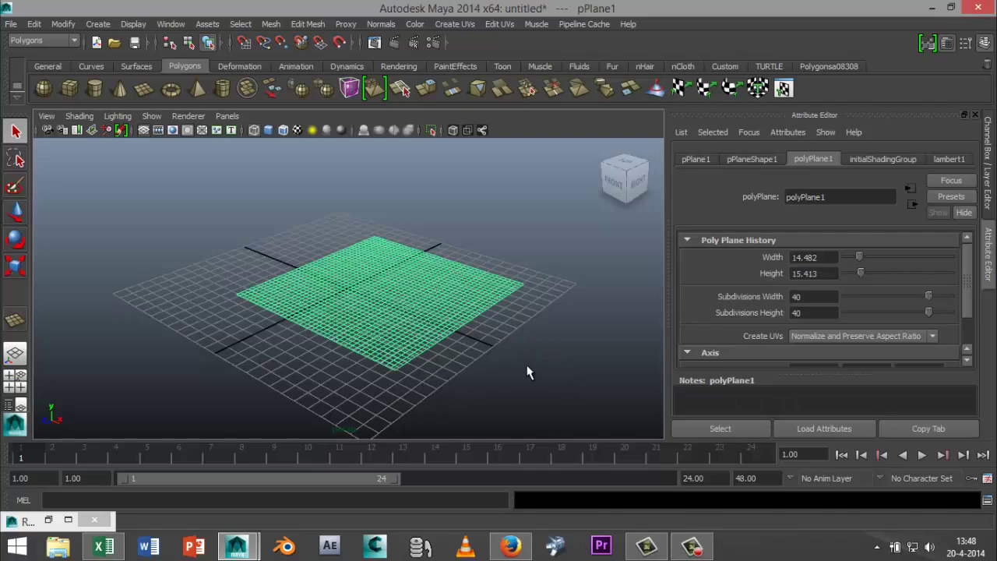
right_click(413, 287)
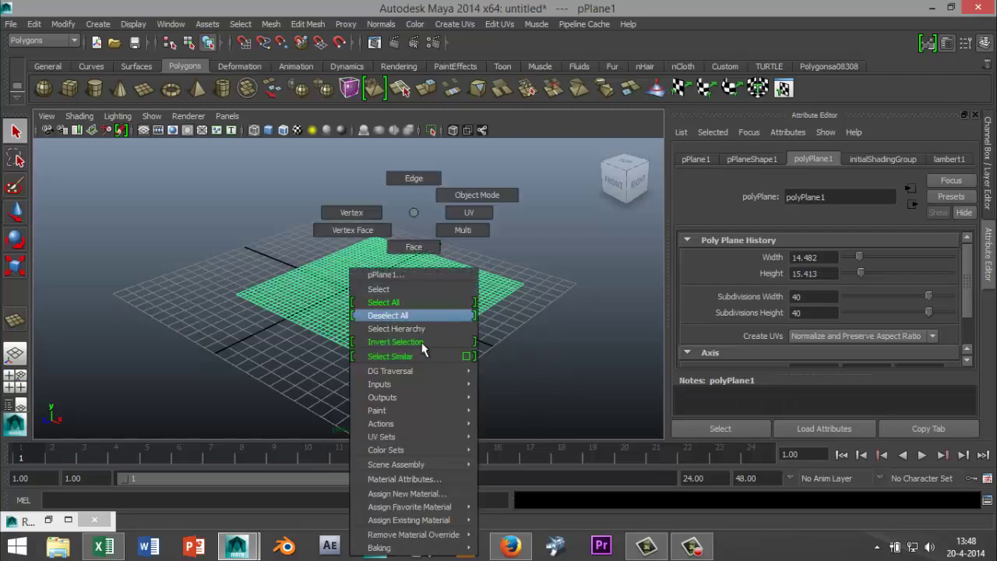
click(440, 493)
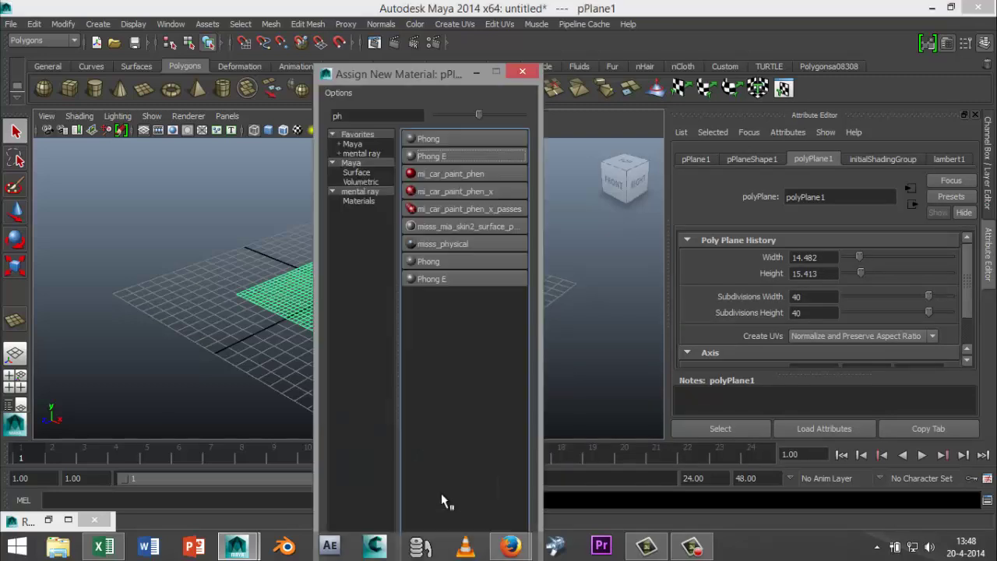
double_click(378, 116)
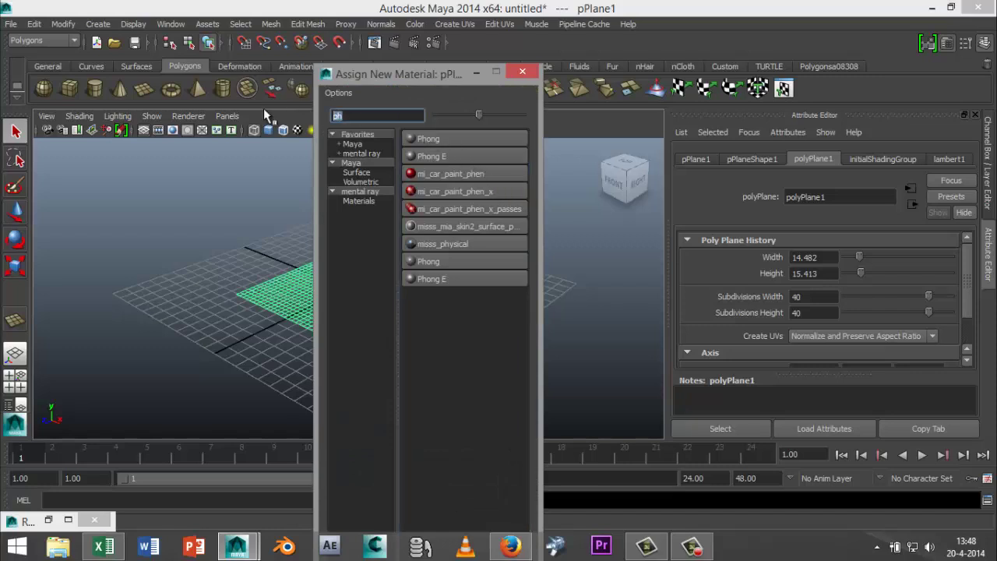
text(bl)
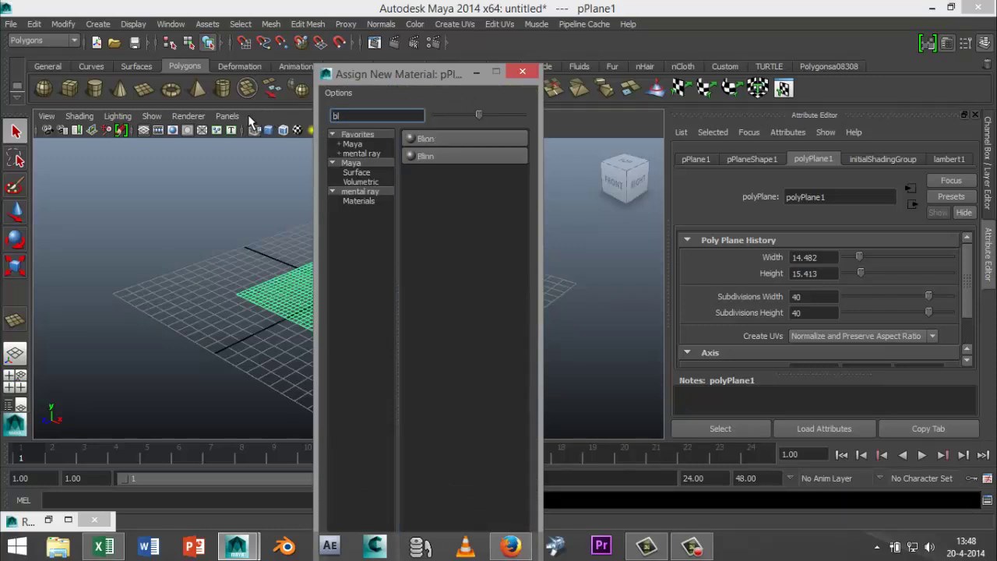
click(433, 143)
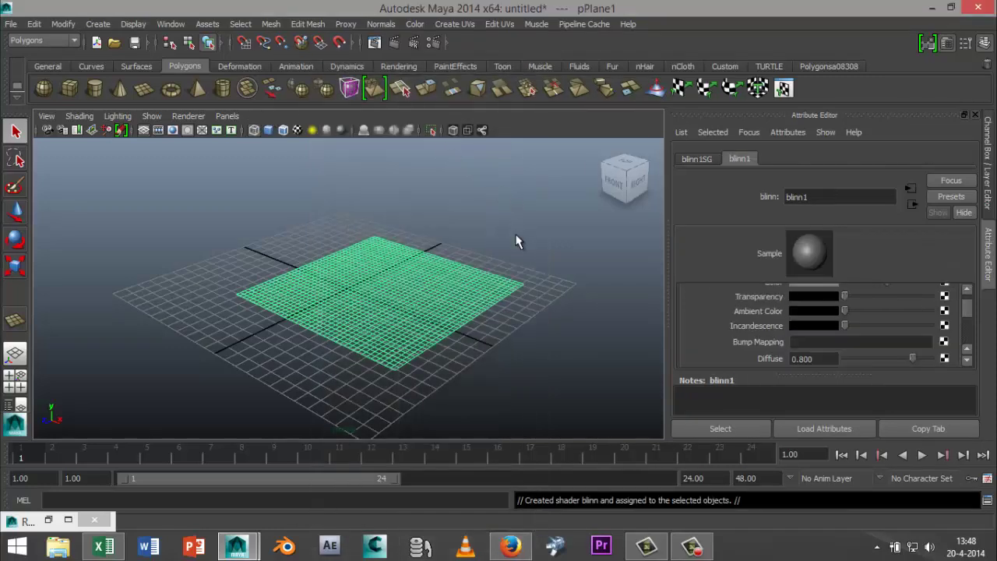
Map a Leather texture to the Blinn material's color and reduce the leather's cell size
scroll(742, 329, up, 2)
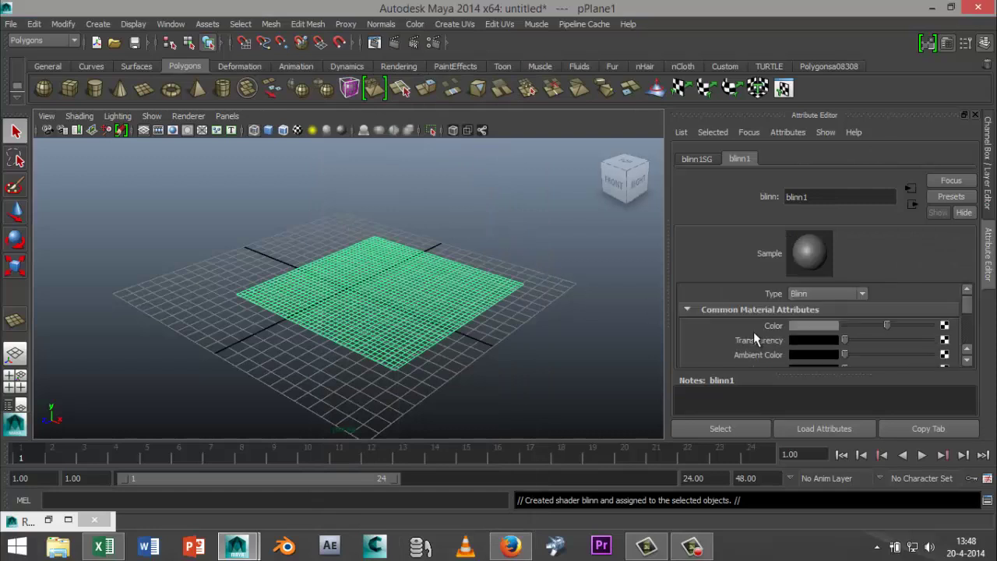
click(943, 325)
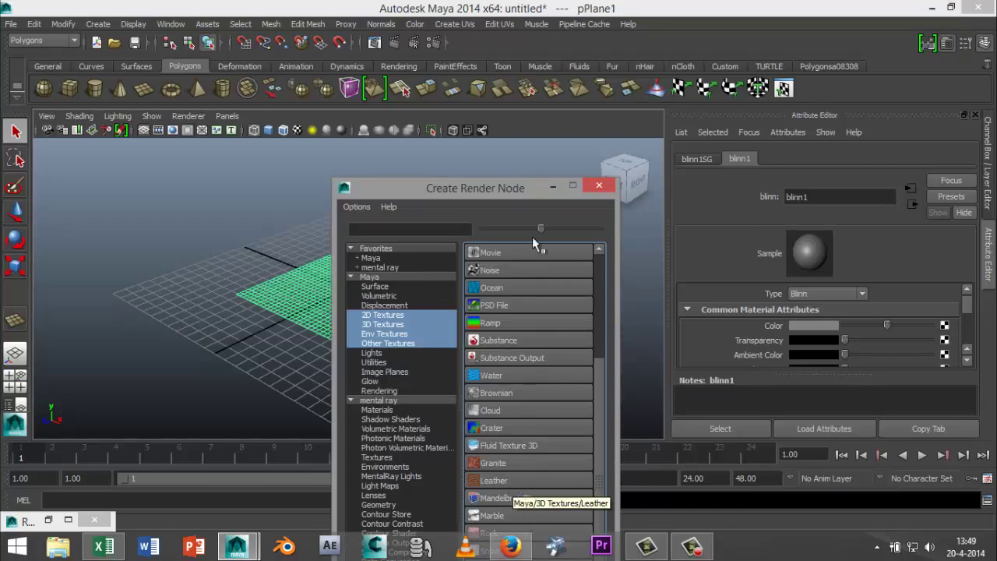
click(499, 480)
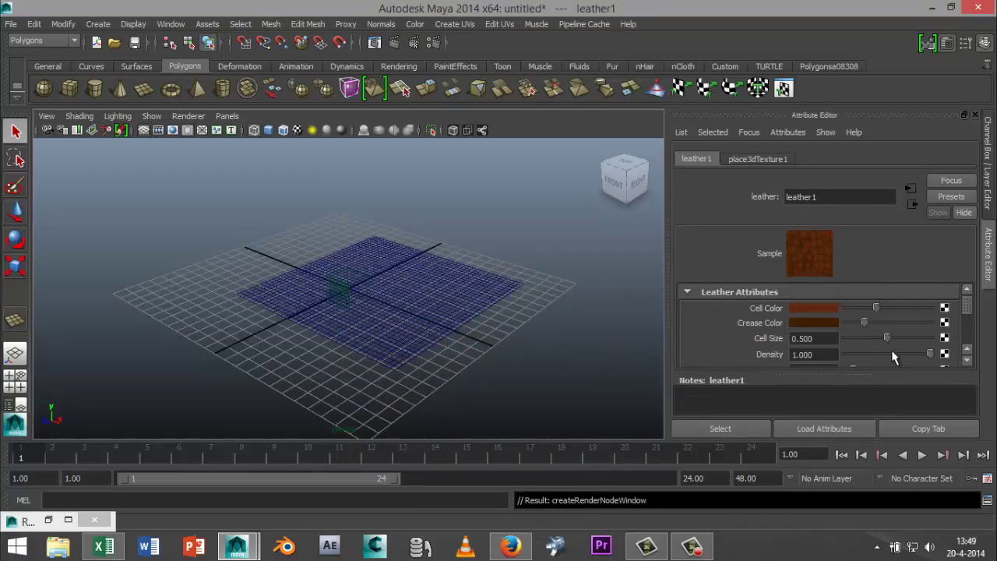
drag(886, 338, 867, 348)
Turn on textured display in the viewport to show the leather on the plane
click(471, 288)
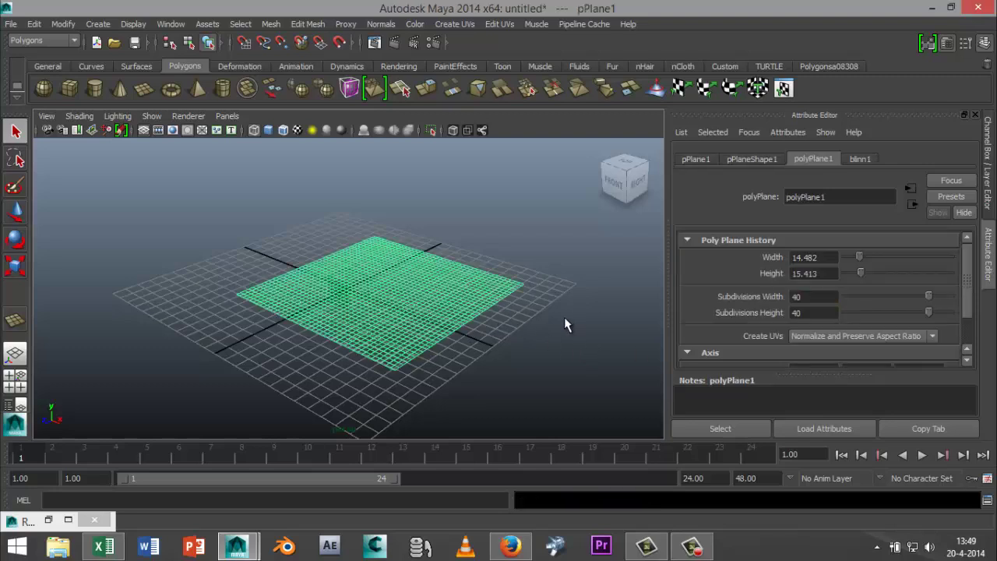
key(4)
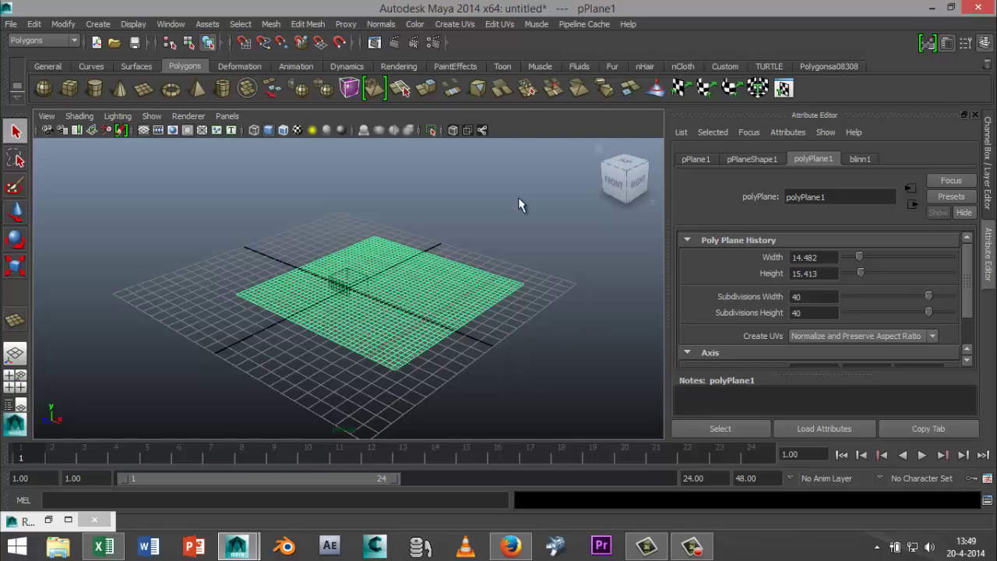
click(297, 130)
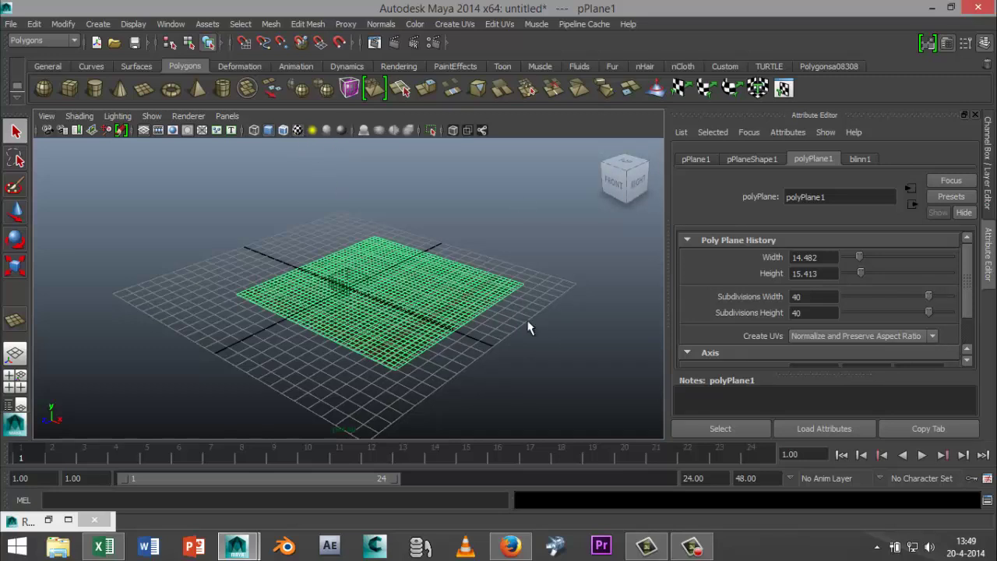
click(576, 348)
Apply a Leather texture as the bump mapping of the plane's Blinn material
click(439, 288)
click(862, 158)
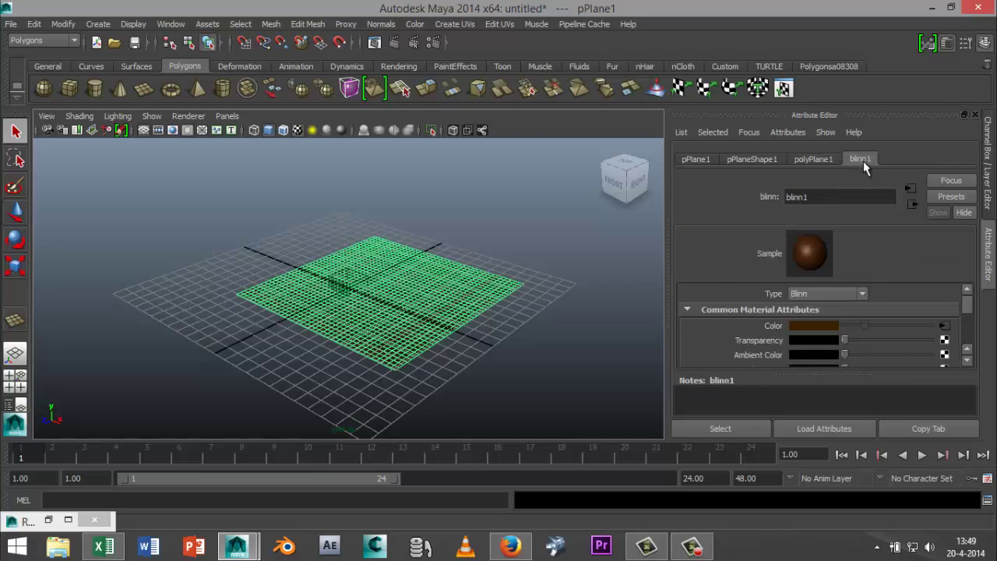
scroll(912, 337, down, 2)
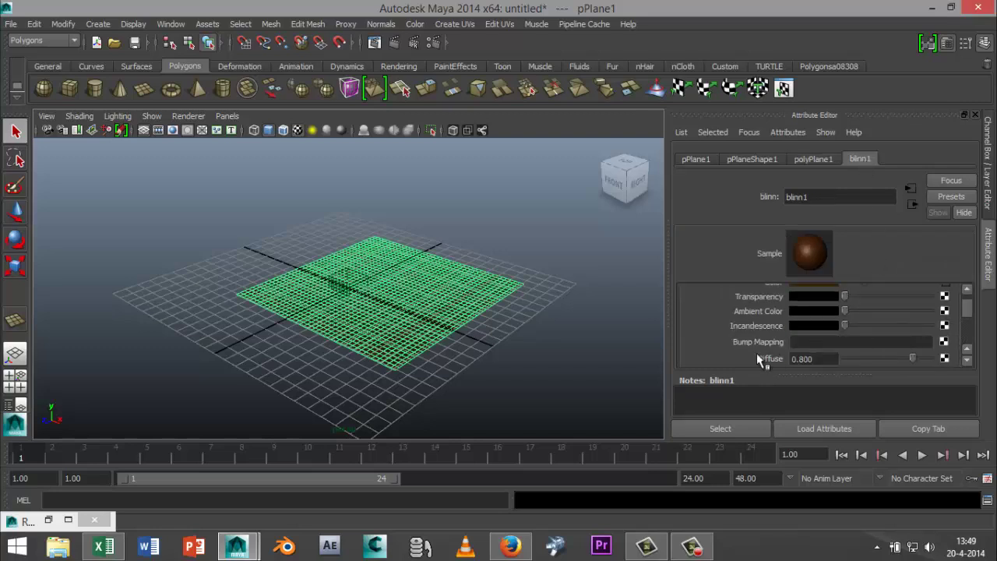
click(944, 341)
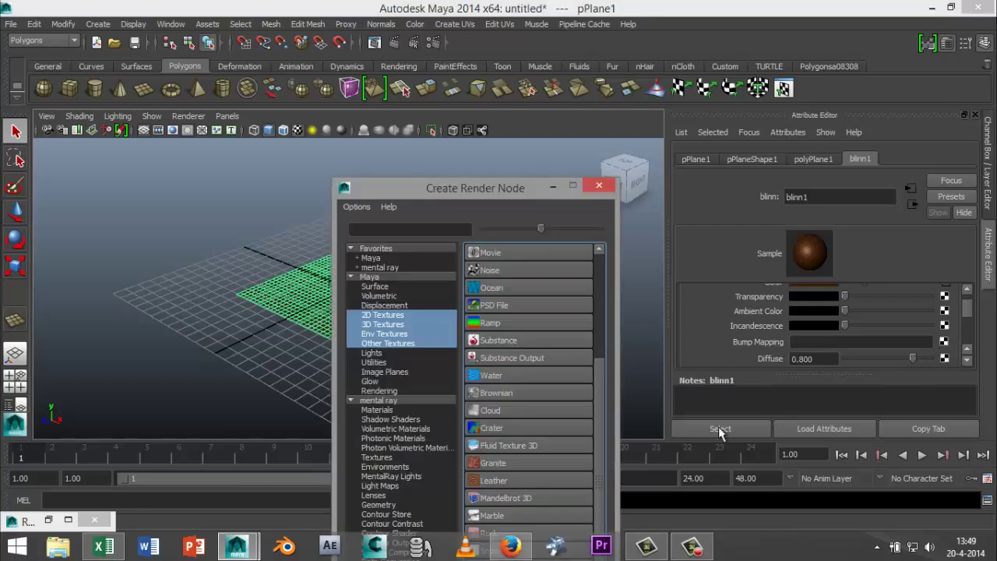
click(512, 480)
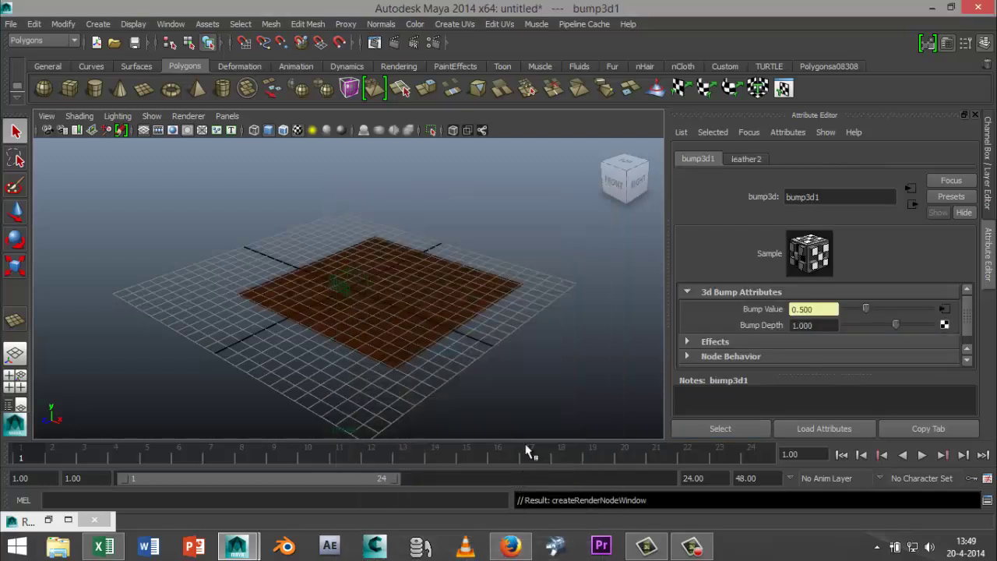
Raise the plane above the grid and rotate it so that it stands upright
click(404, 288)
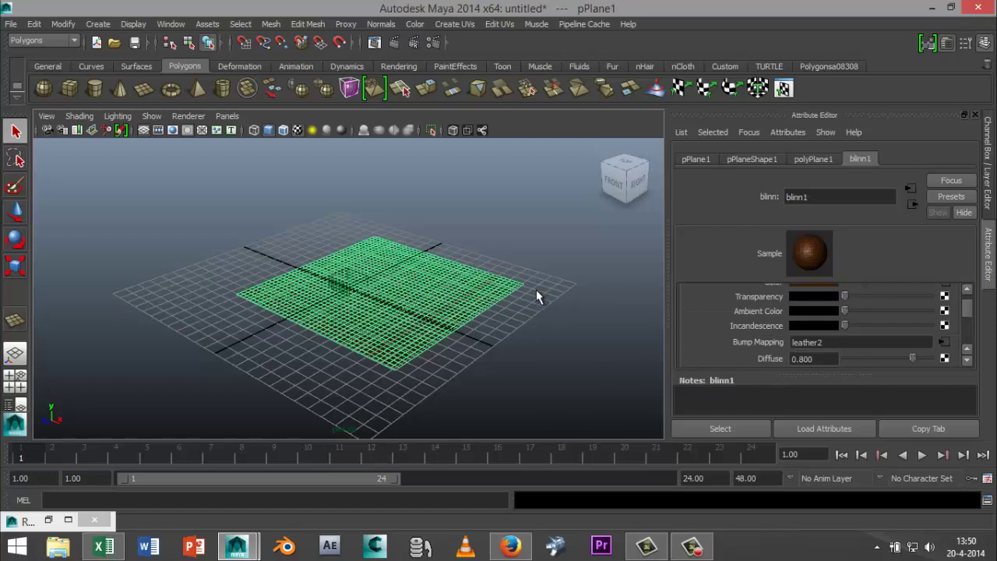
key(w)
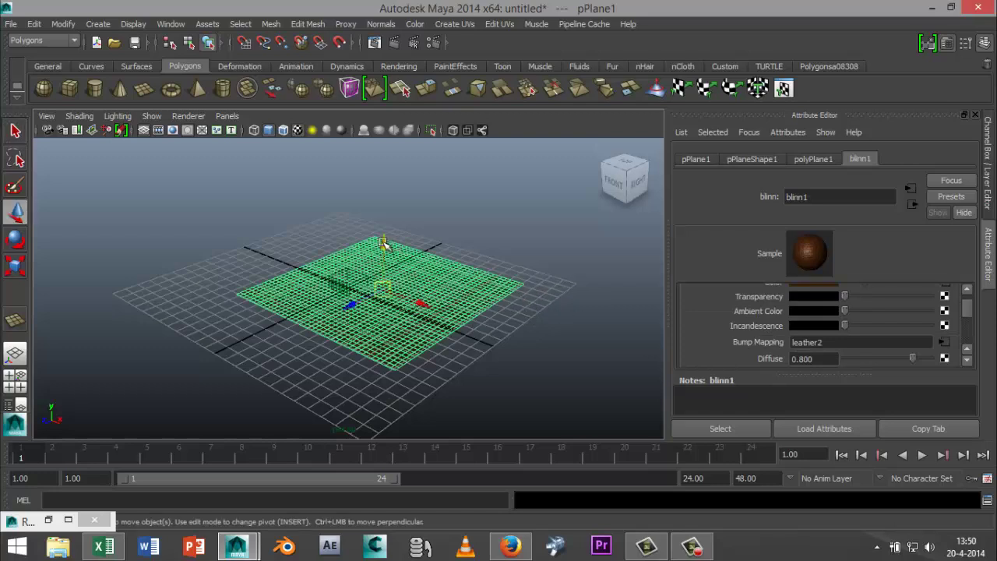
drag(382, 245, 381, 130)
key(e)
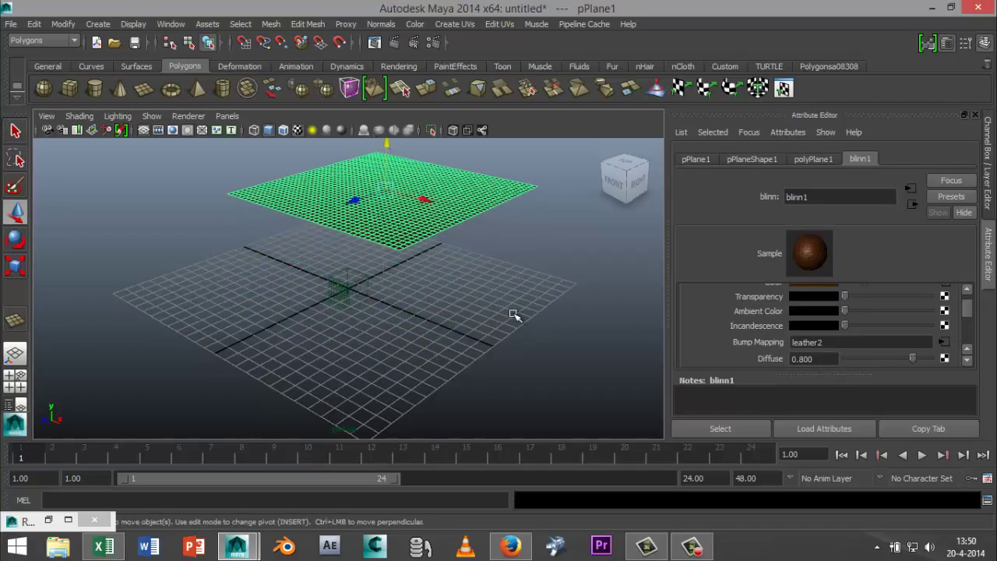
drag(436, 162, 413, 254)
scroll(477, 271, down, 4)
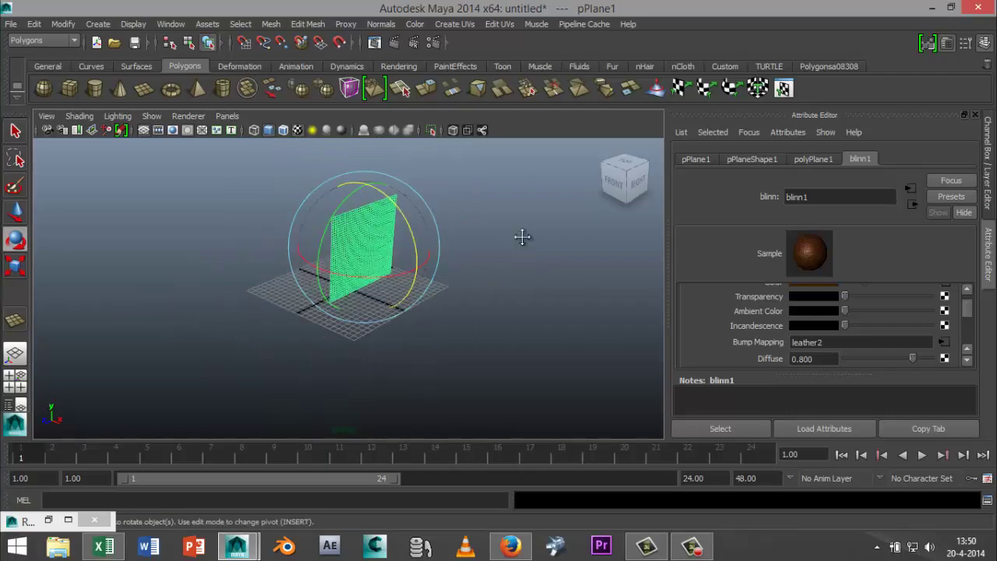
alt+middle_drag(522, 236, 530, 283)
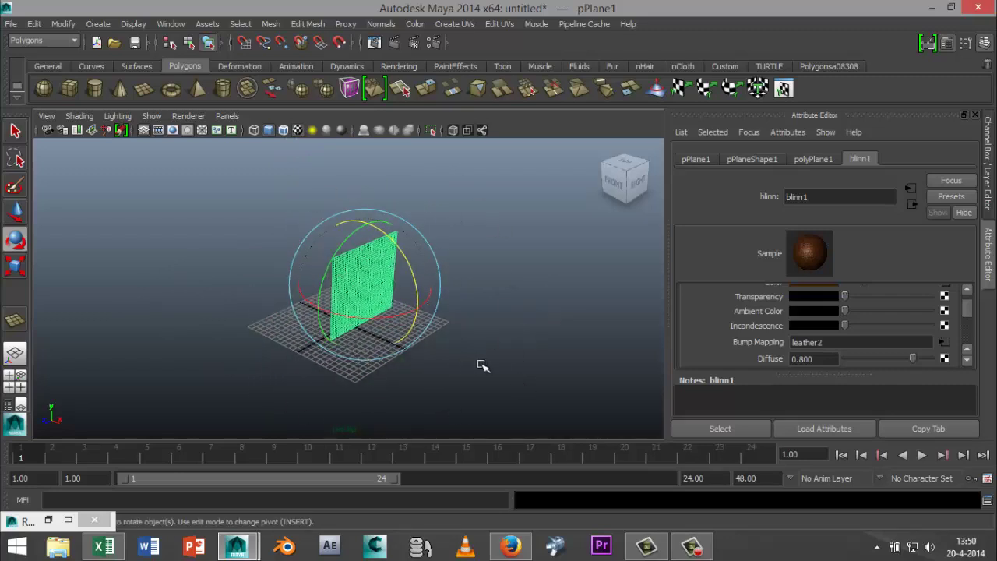
Switch to the nDynamics toolset and convert the upright plane into an nCloth object
click(75, 41)
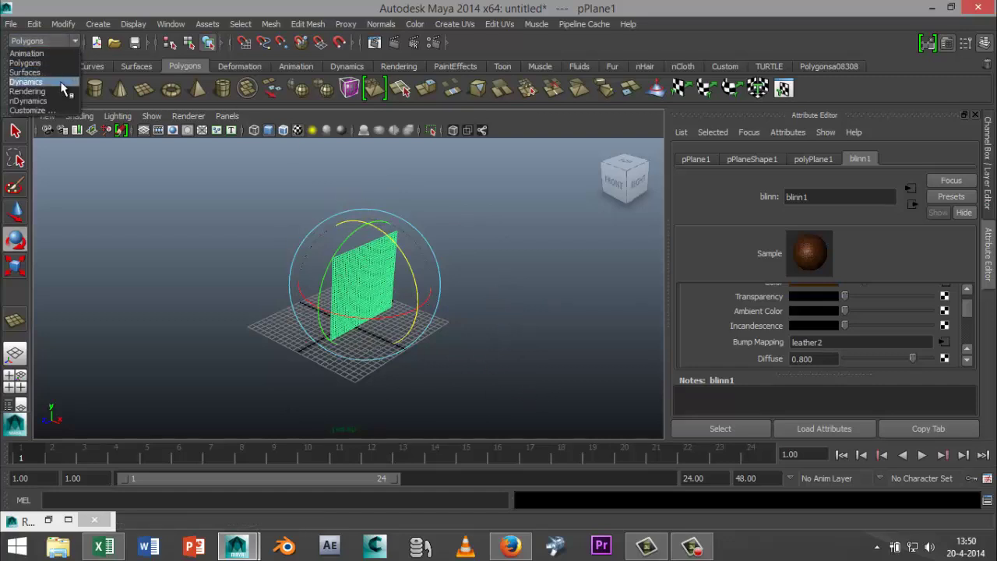
click(27, 82)
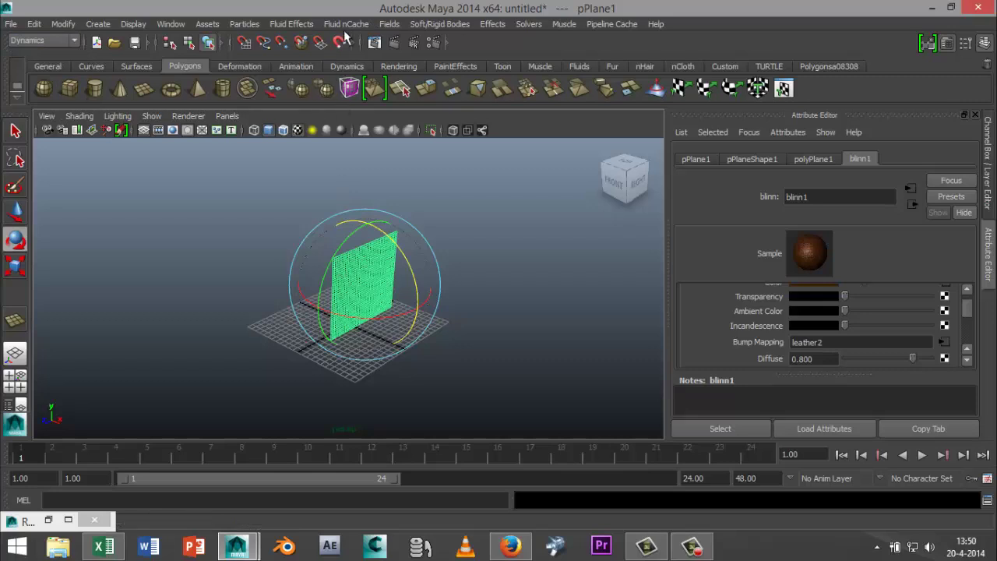
click(74, 41)
click(63, 100)
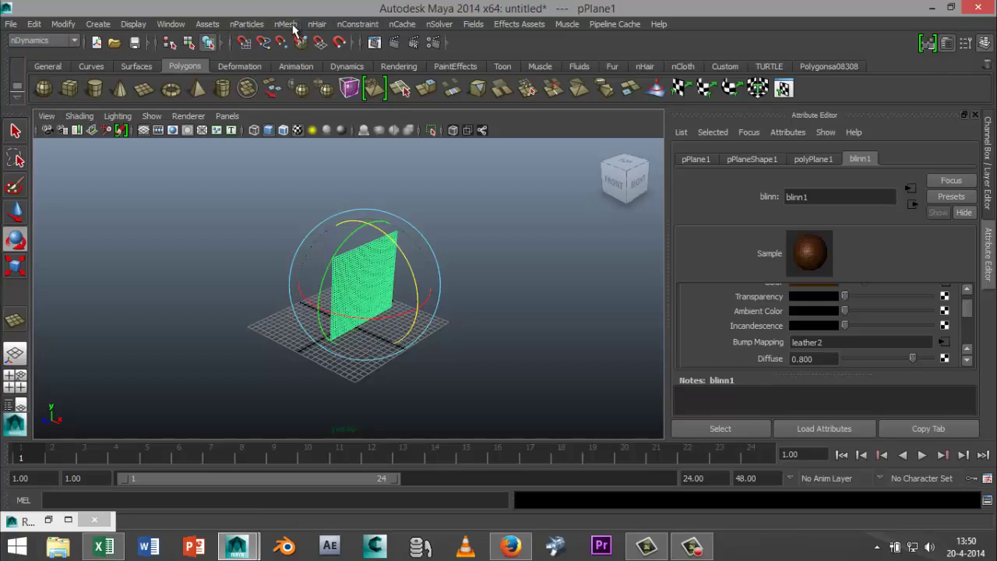
click(292, 25)
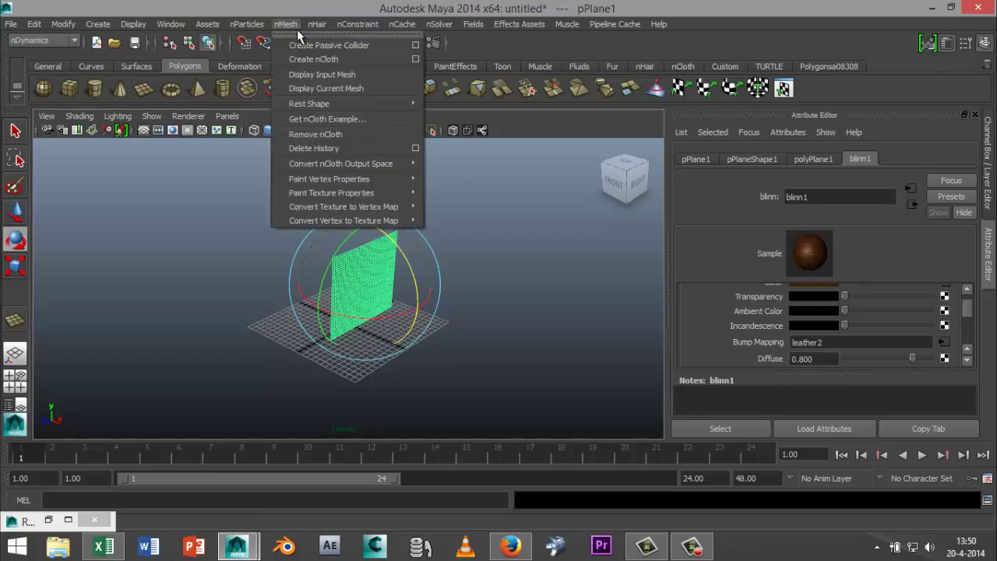
click(330, 59)
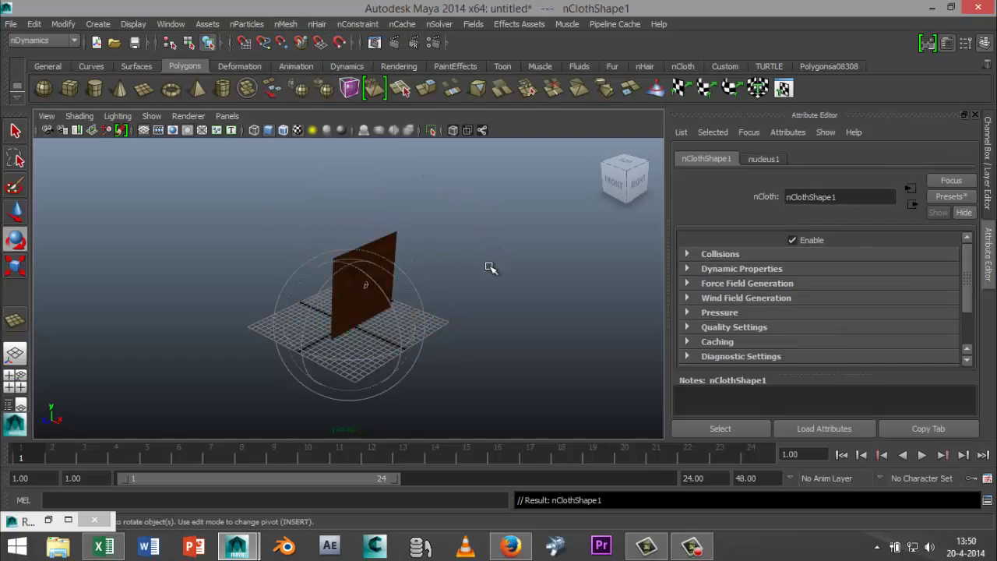
scroll(493, 271, up, 5)
scroll(493, 281, up, 3)
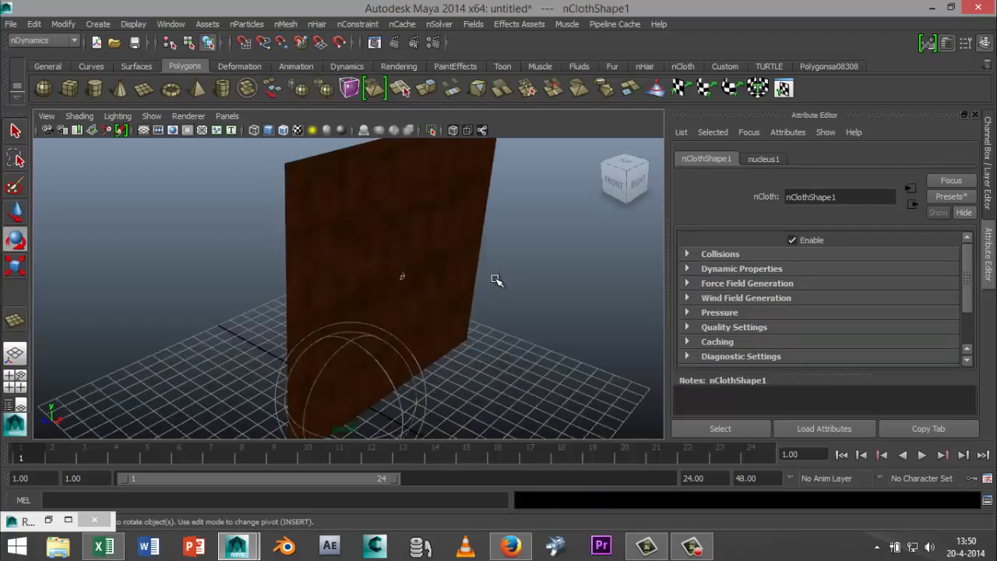
alt+drag(507, 265, 421, 295)
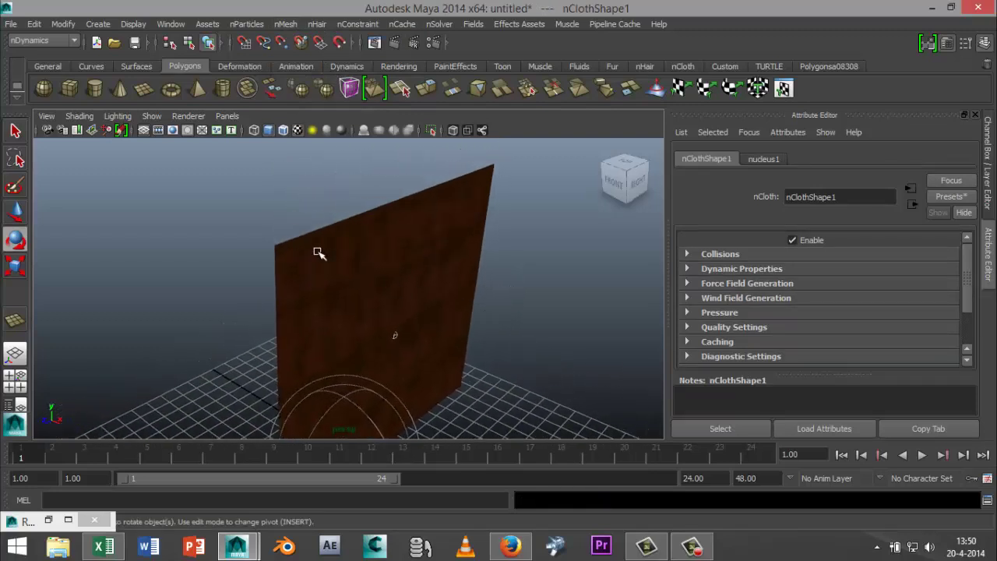
Select the plane's two upper corner vertices and pin them with a Transform nConstraint
right_drag(319, 253, 273, 220)
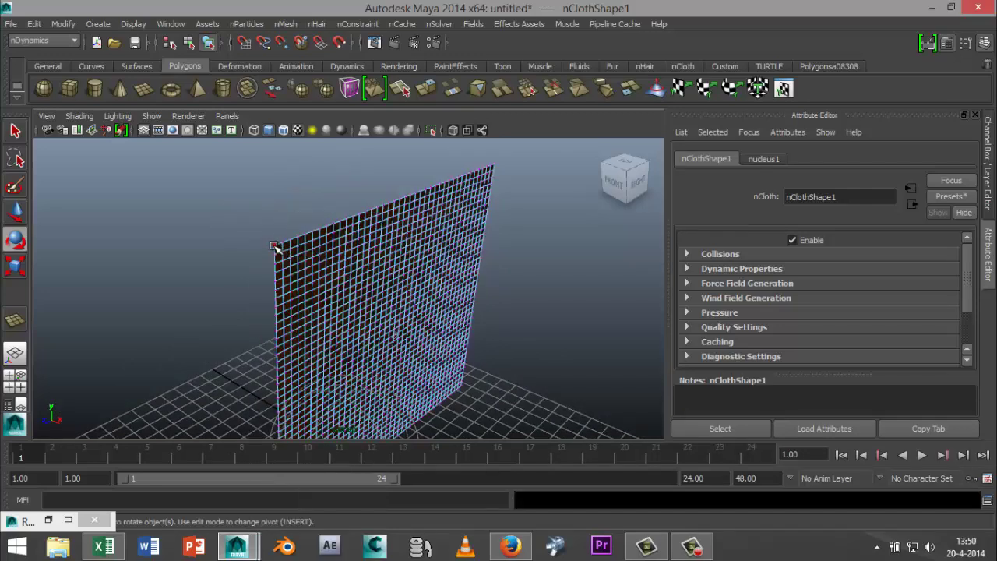
click(274, 246)
alt+drag(561, 288, 611, 299)
shift+click(461, 258)
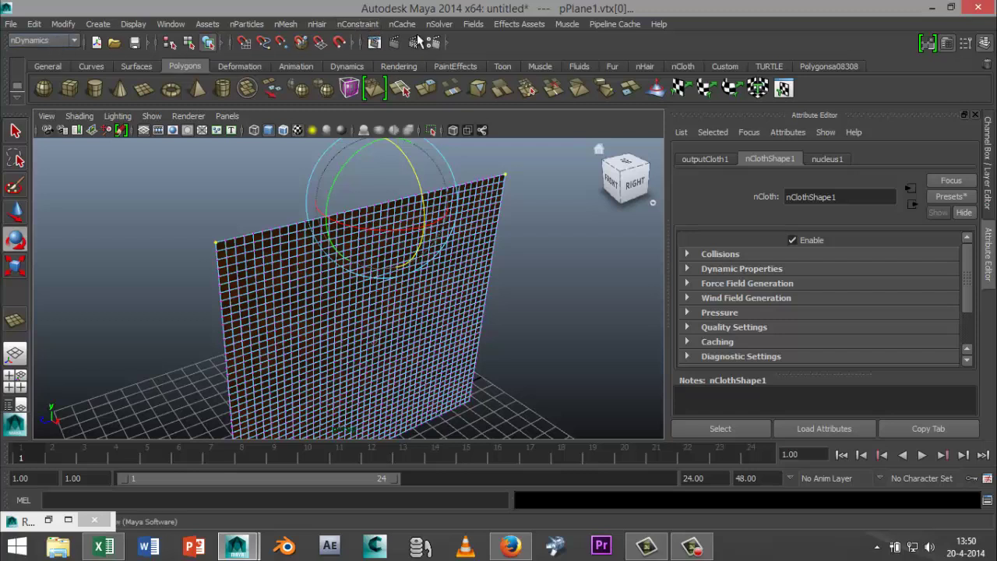
click(357, 24)
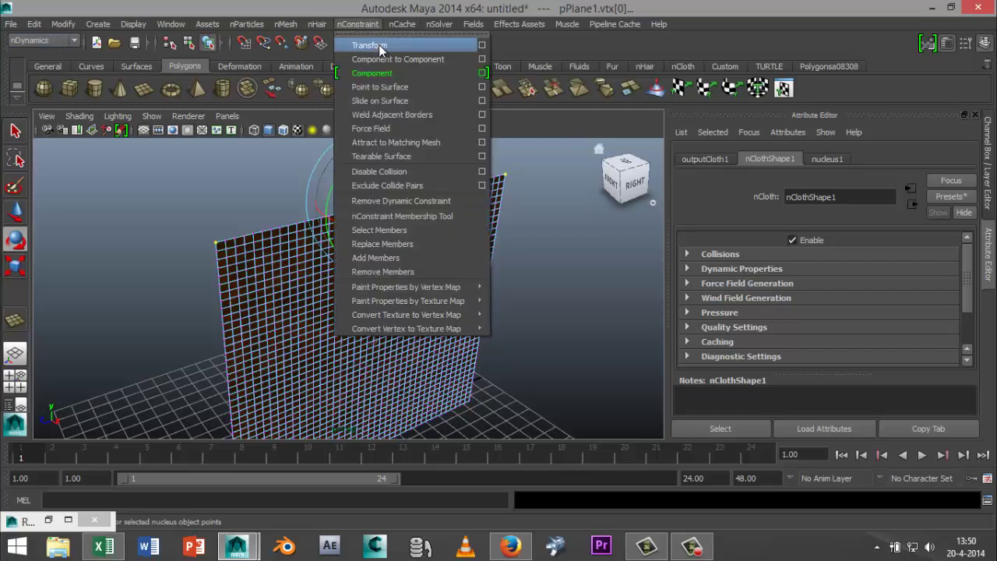
click(379, 44)
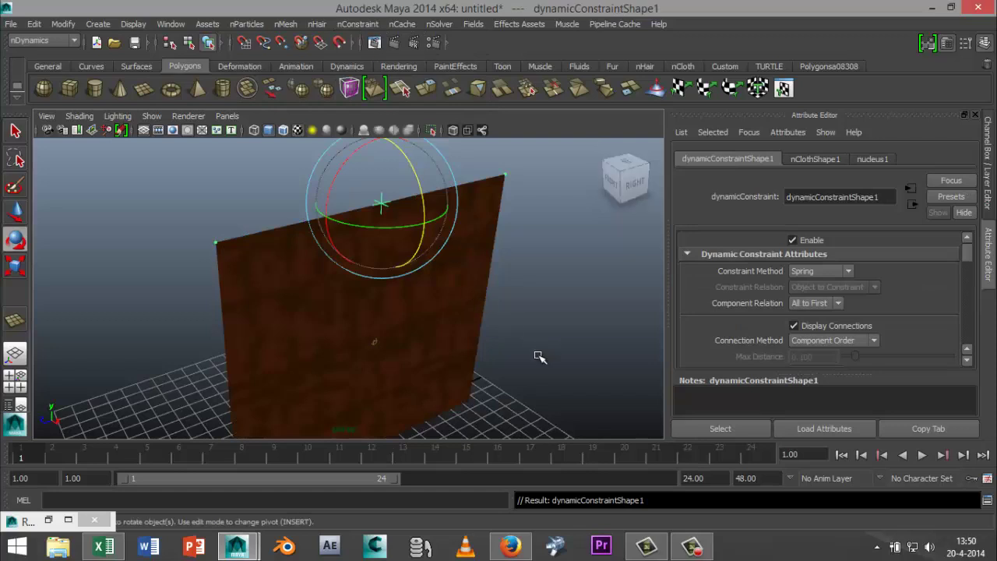
Add a Gravity field to the cloth plane
click(404, 304)
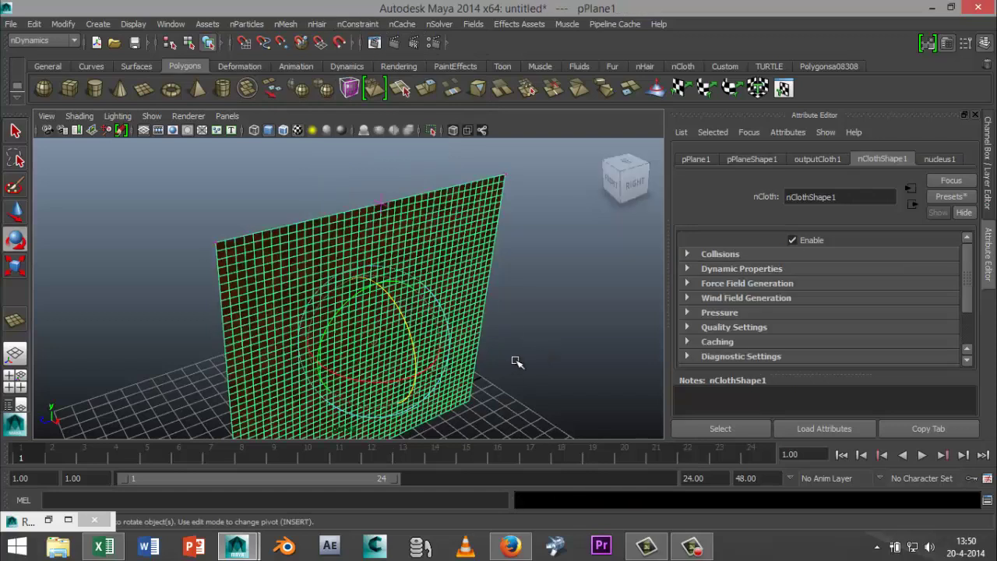
click(473, 24)
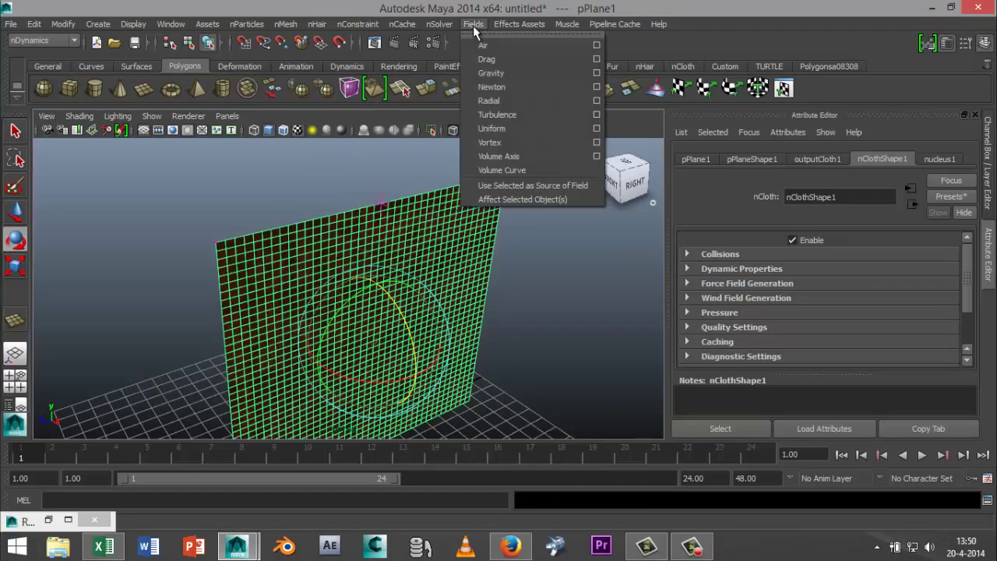
click(514, 73)
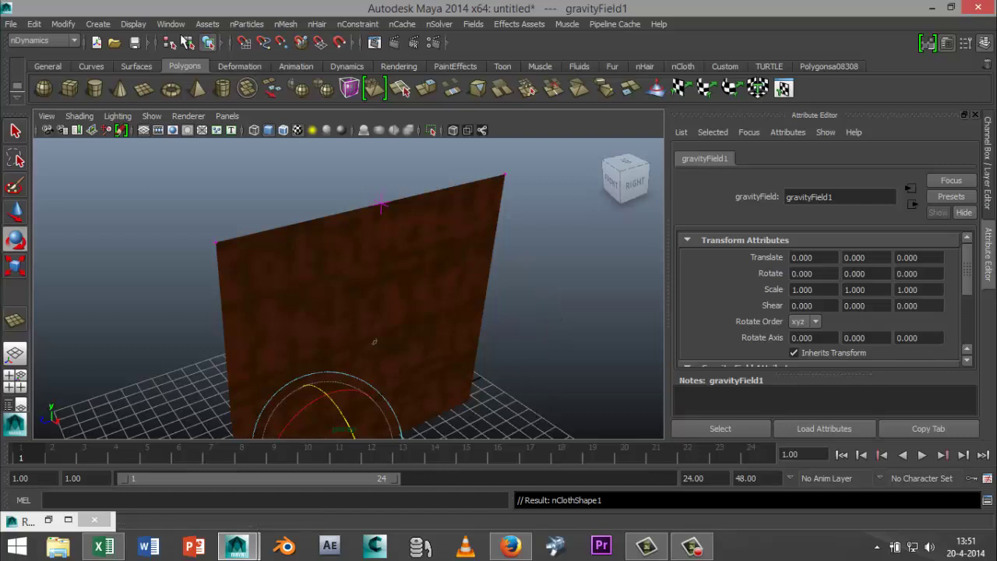
Hide the grid in the viewport
click(137, 25)
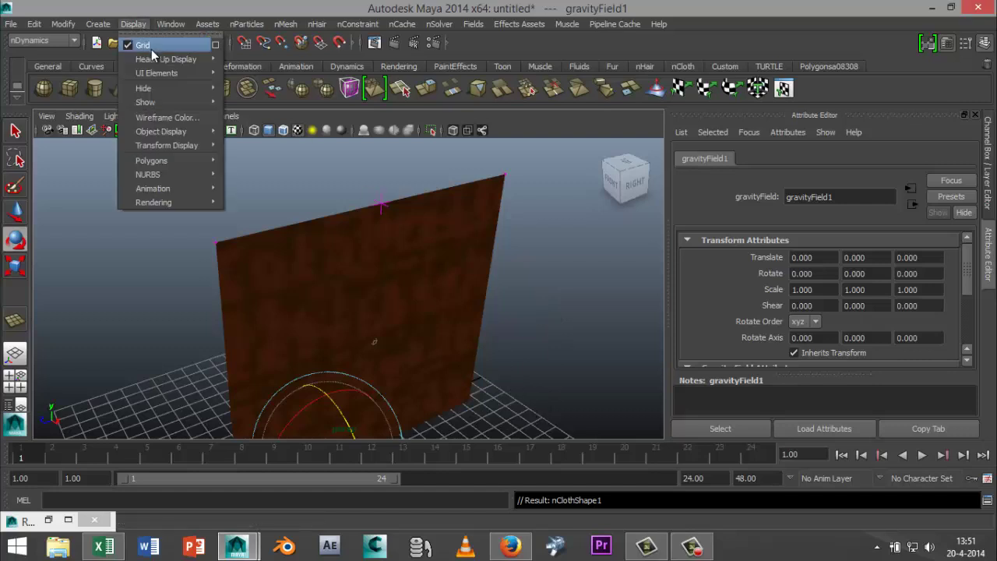
click(143, 45)
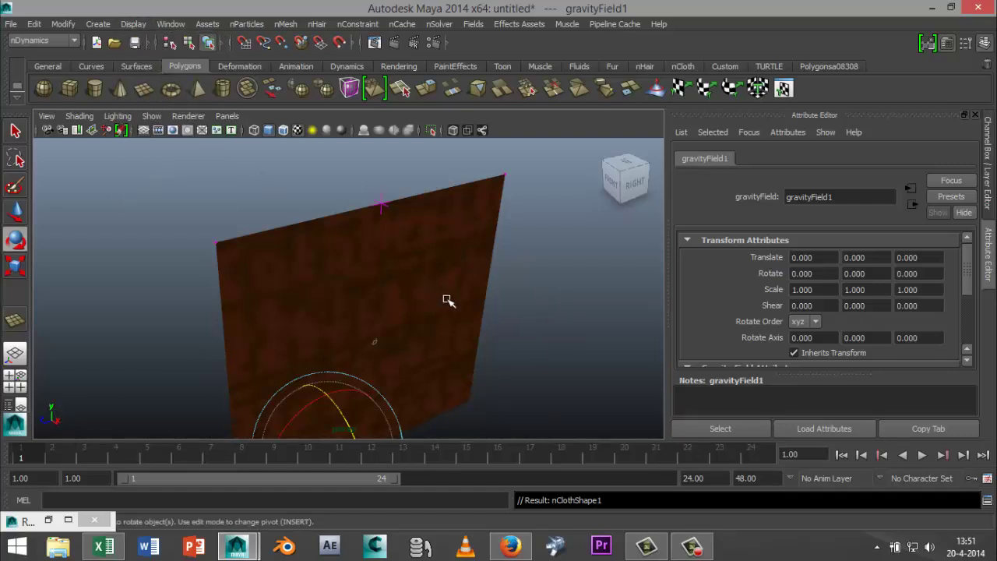
alt+drag(478, 327, 493, 301)
Set the end of the playback range to frame 250
click(690, 478)
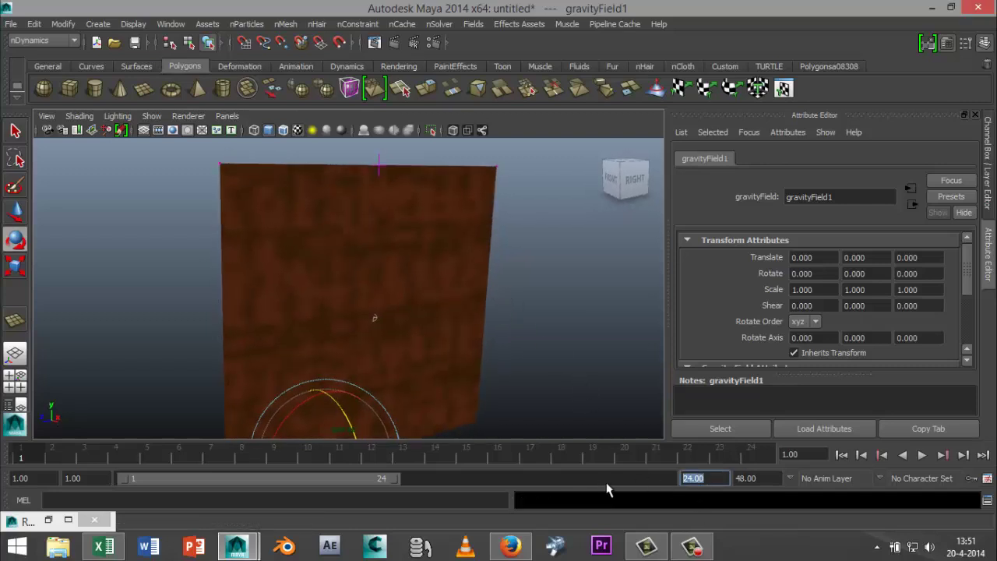
text(250)
key(Tab)
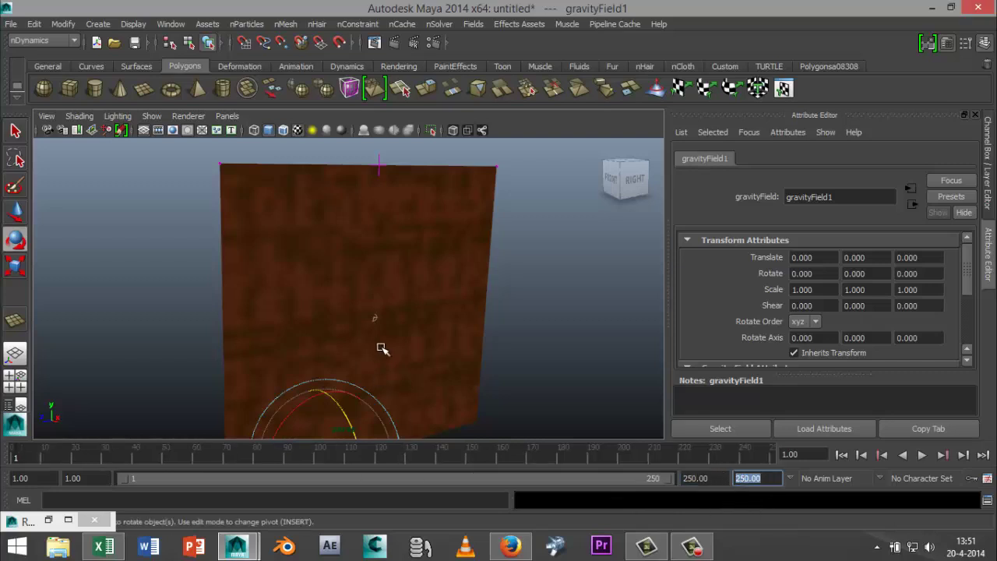
Create a point light, move it out along X in front of the plane and raise it about 6.7 units
scroll(386, 350, down, 3)
alt+drag(498, 394, 509, 376)
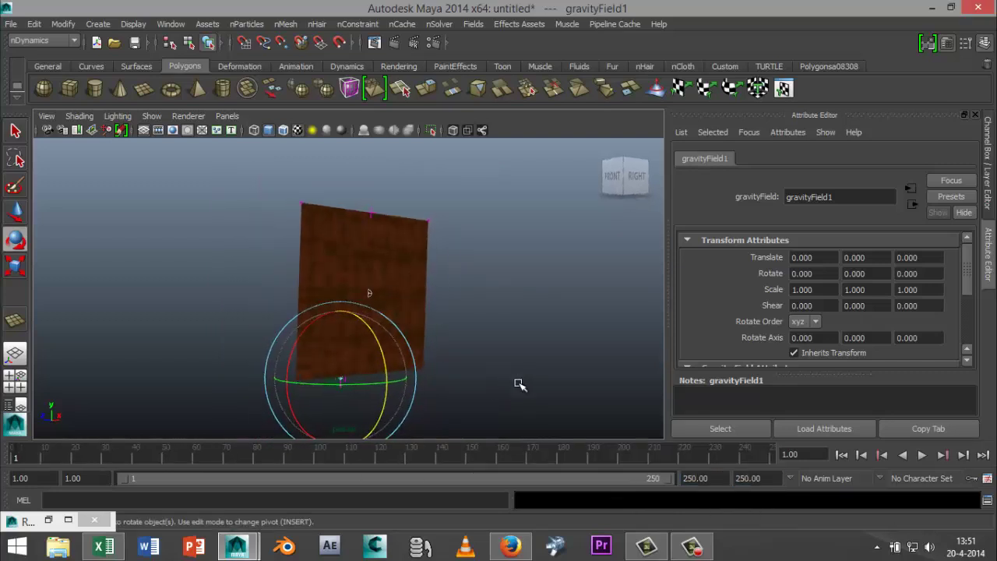
click(103, 26)
mouse_move(124, 67)
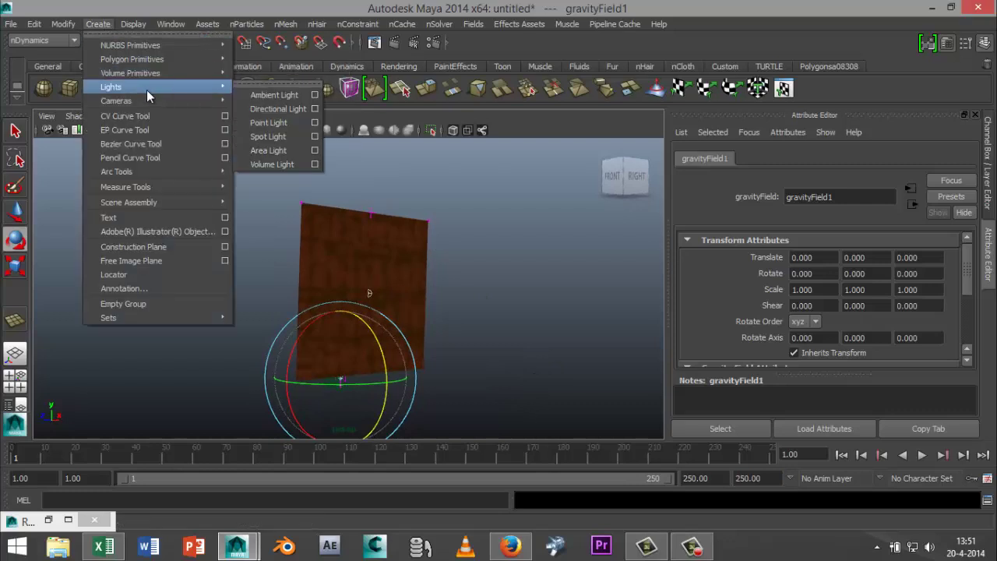
click(297, 123)
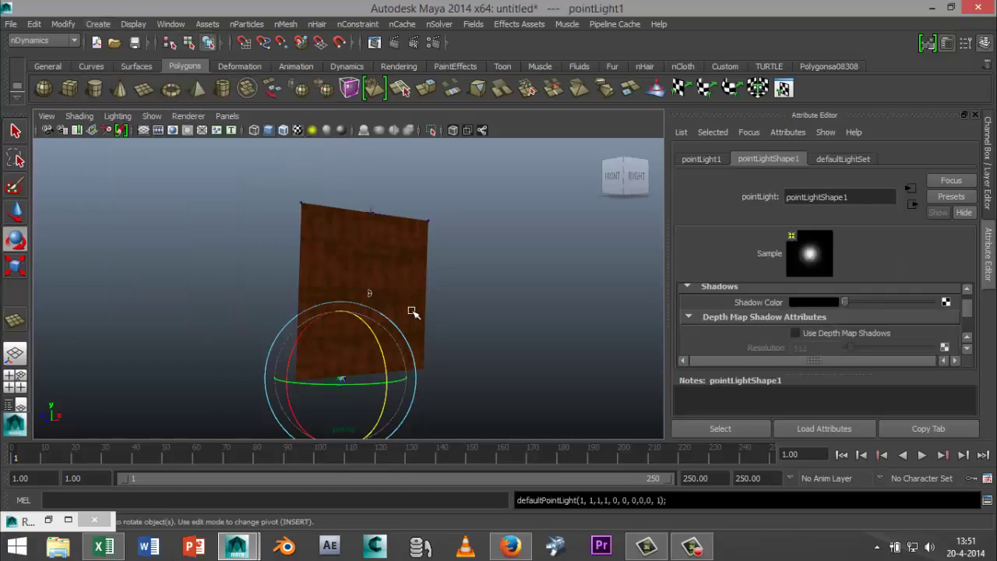
key(w)
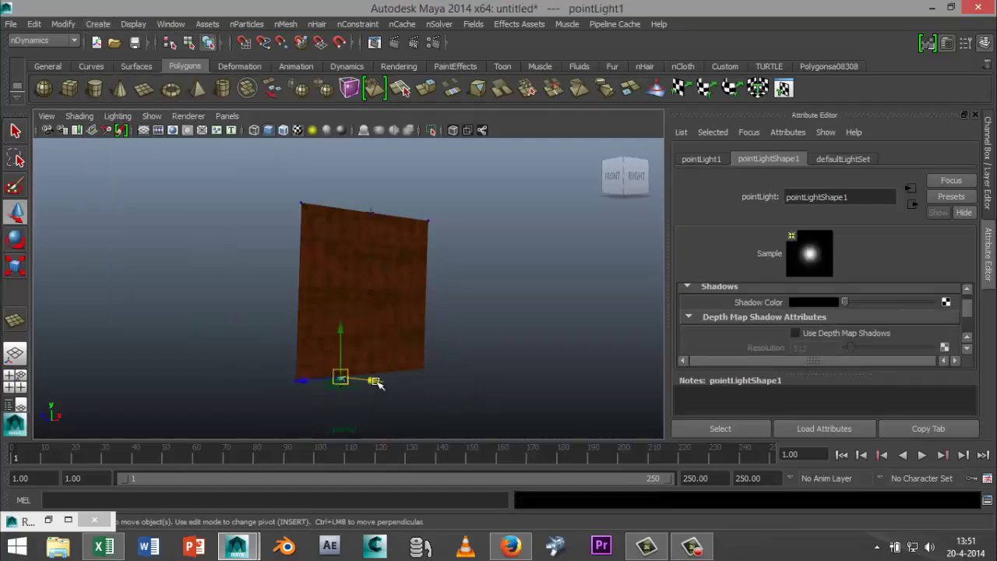
drag(374, 383, 493, 419)
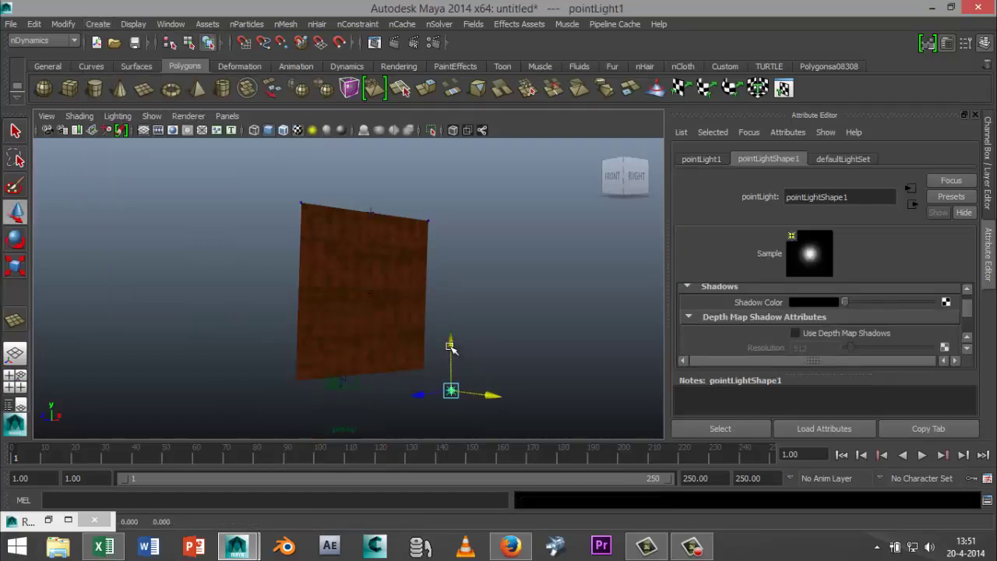
drag(449, 338, 454, 261)
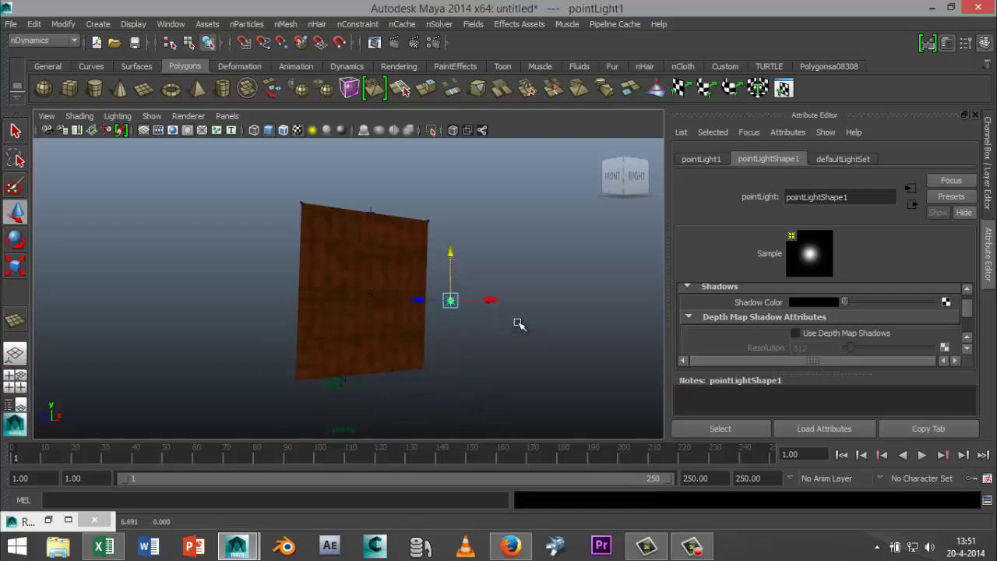
Duplicate the point light and move the copy about 4.6 units along negative Z
alt+drag(518, 324, 469, 358)
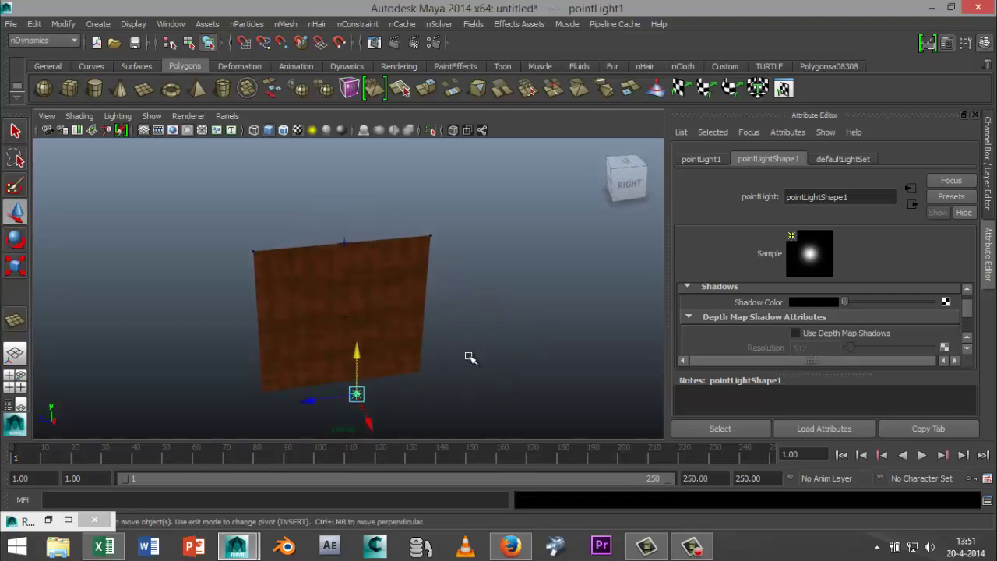
key(ctrl+d)
drag(307, 400, 367, 400)
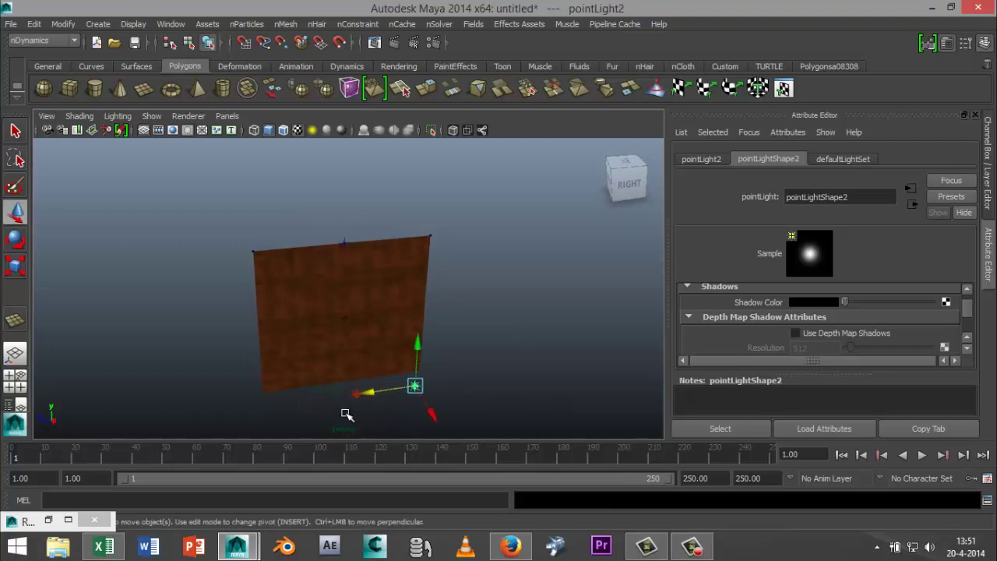
Add the first point light to the selection and turn on its depth map shadows
drag(355, 394, 359, 397)
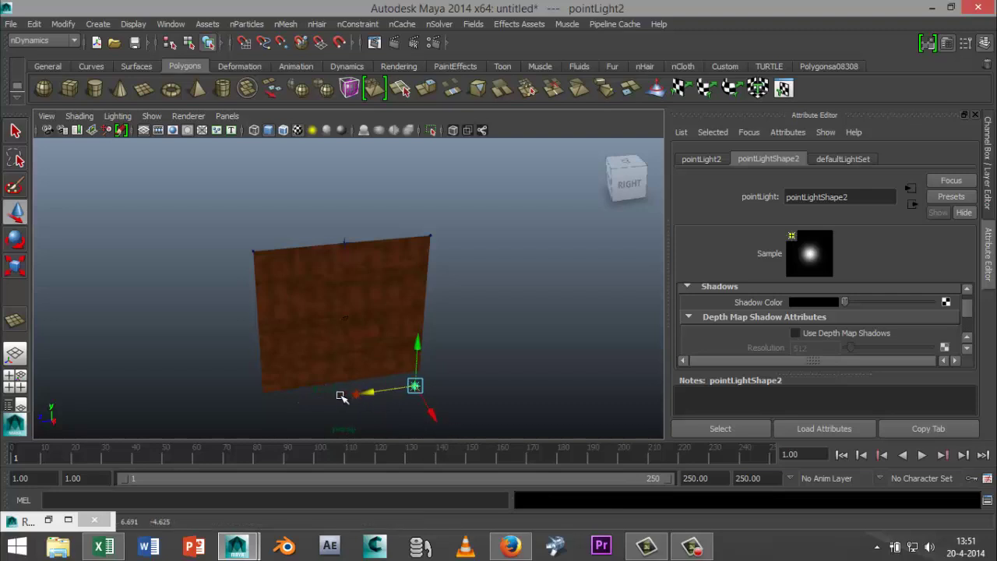
click(354, 395)
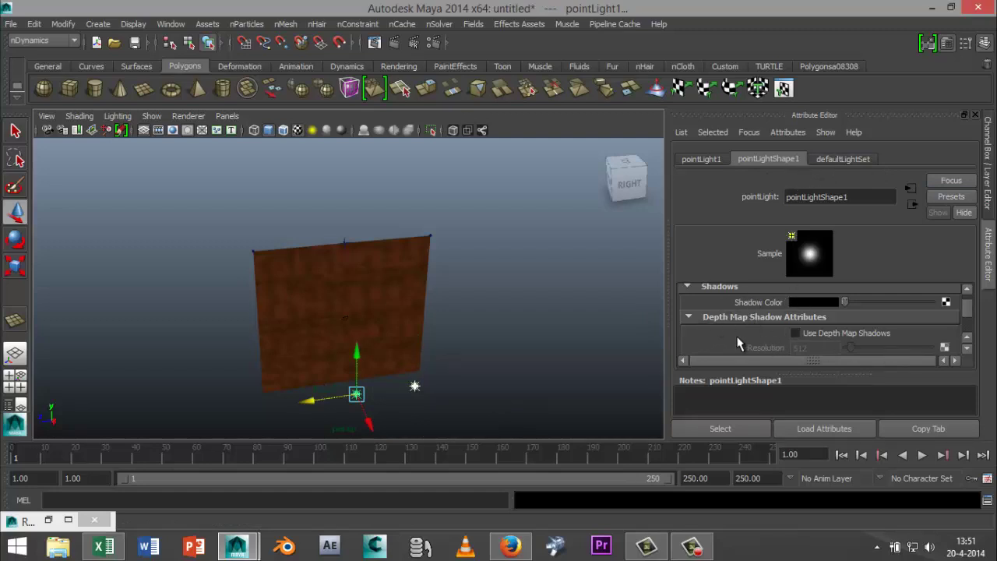
click(795, 333)
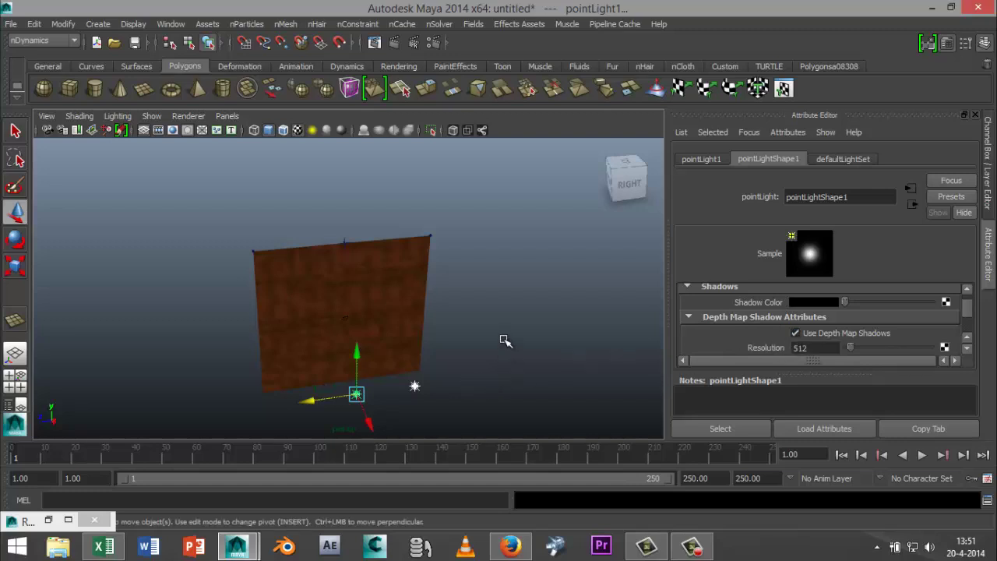
Play the cloth simulation and stop it at frame 159 with the cloth hanging from its two corners
alt+drag(505, 340, 530, 327)
click(920, 455)
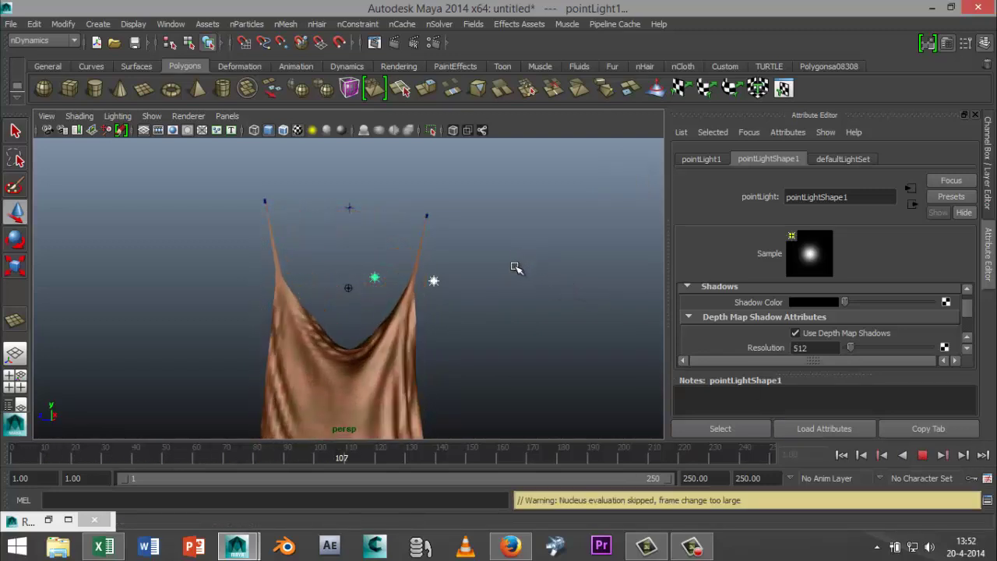
click(922, 454)
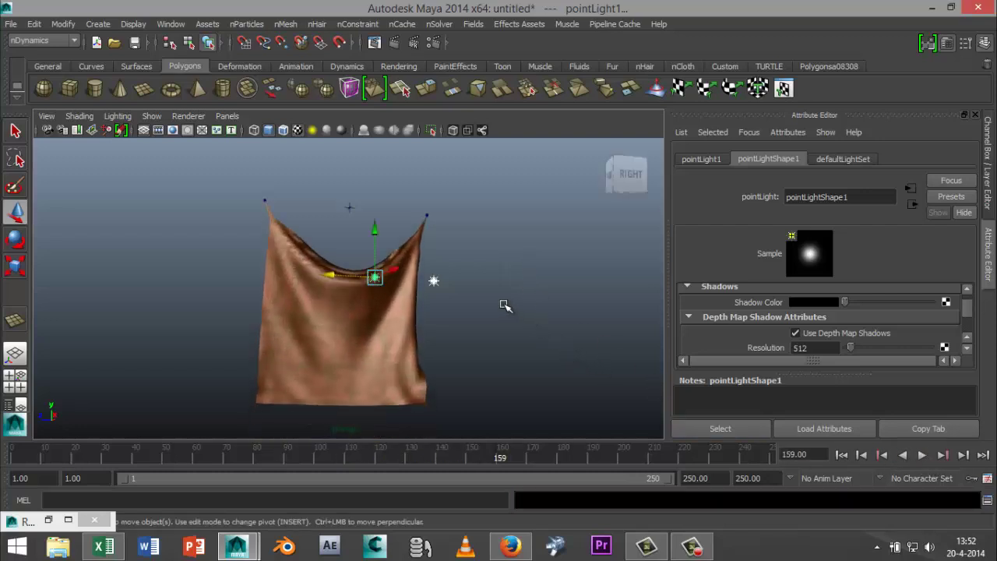
Set the renderer to mental ray and raise the unified sampling quality to the slider's maximum
alt+drag(490, 300, 509, 309)
scroll(511, 310, up, 5)
scroll(514, 309, up, 5)
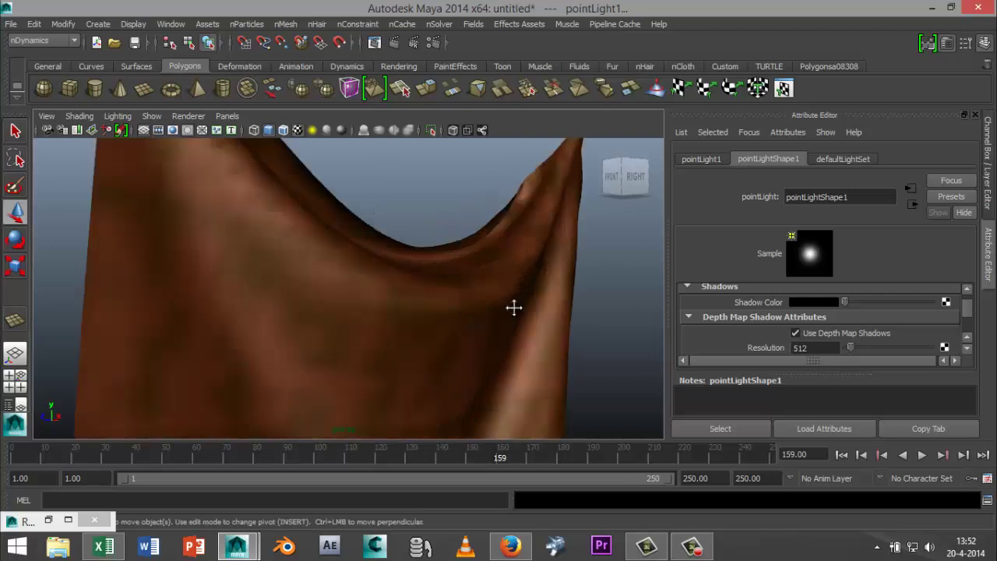
alt+middle_drag(514, 307, 453, 332)
alt+drag(453, 333, 340, 320)
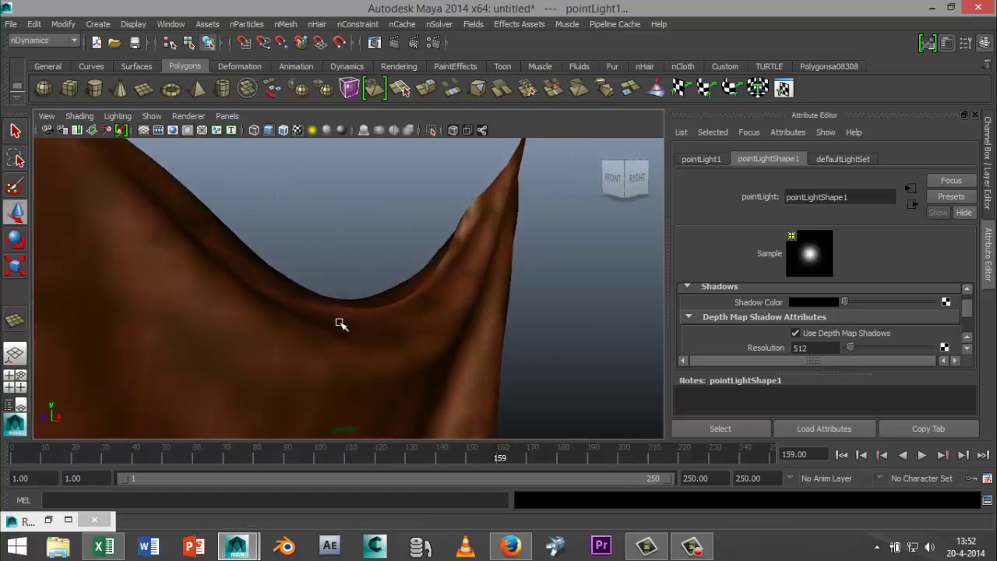
alt+drag(513, 333, 452, 325)
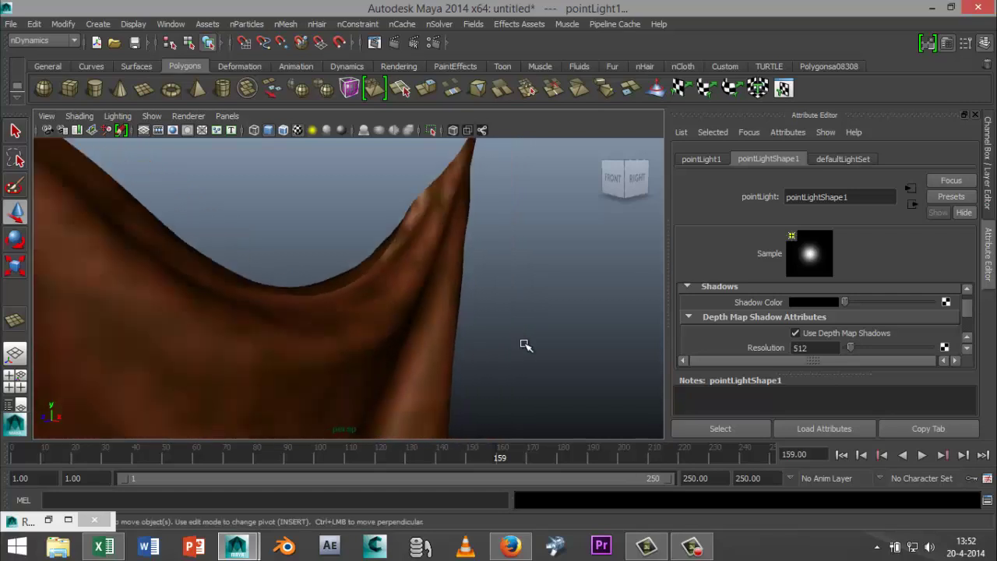
click(435, 43)
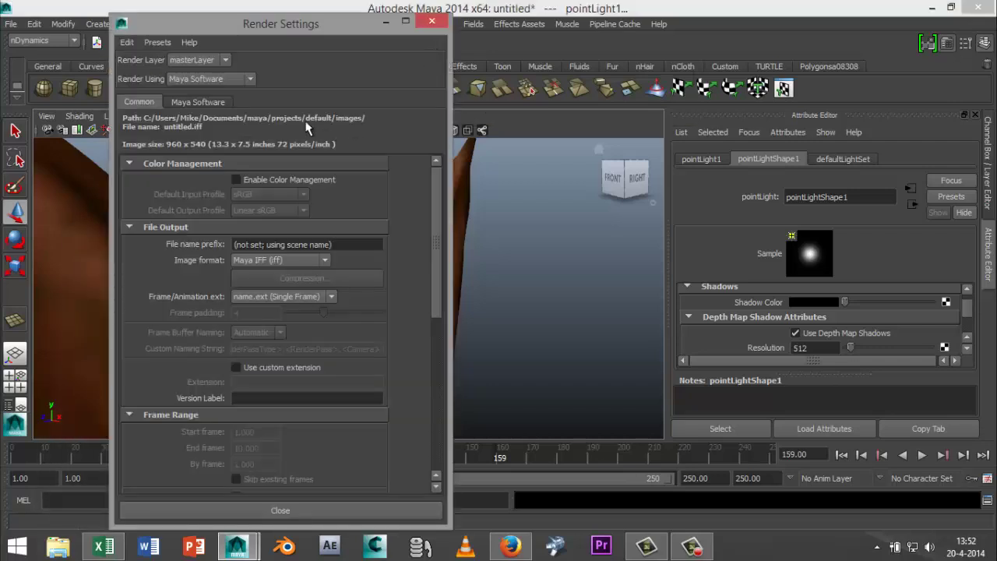
click(249, 81)
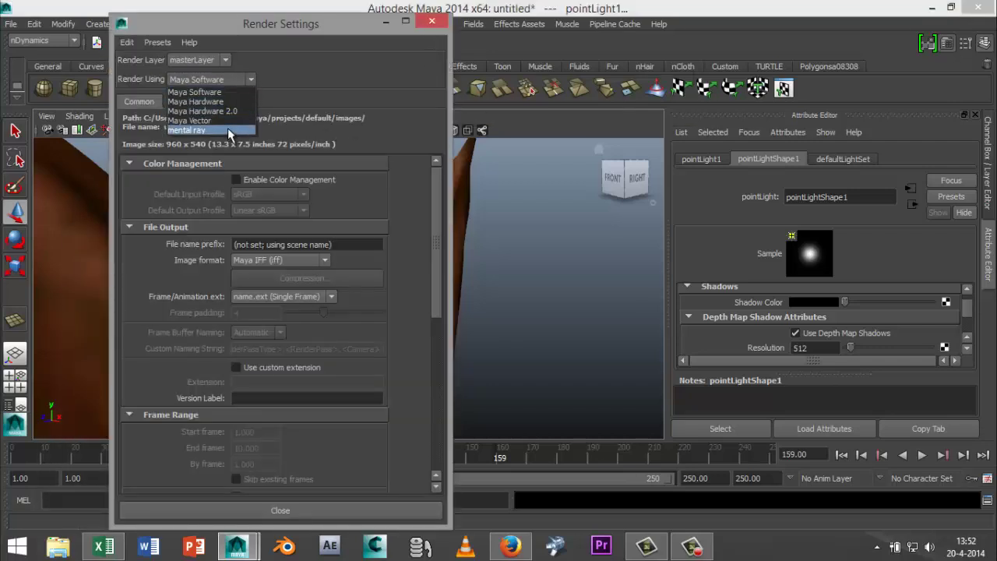
click(229, 130)
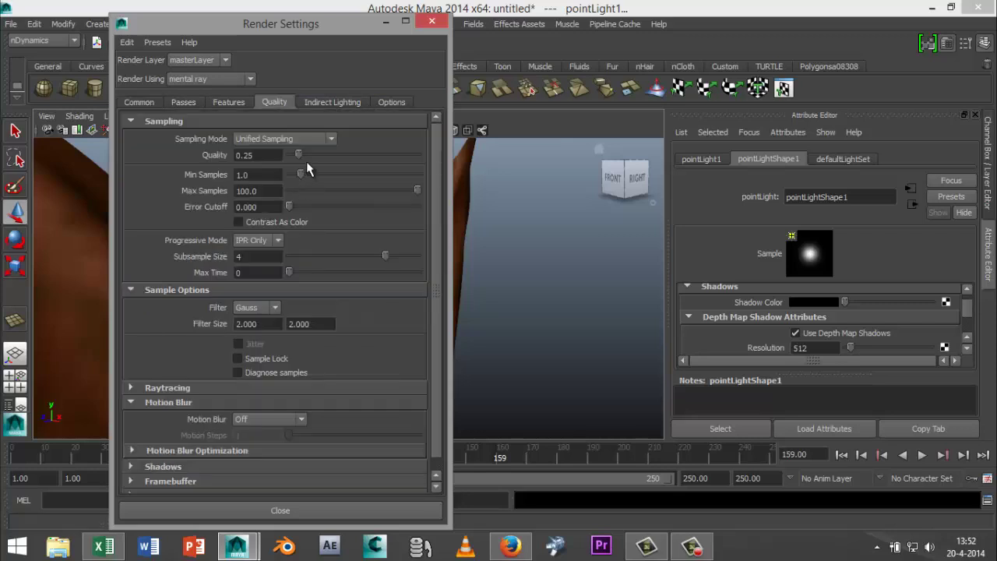
drag(300, 155, 427, 163)
Set the render's image size preset to HD 720 and render the current frame
click(144, 104)
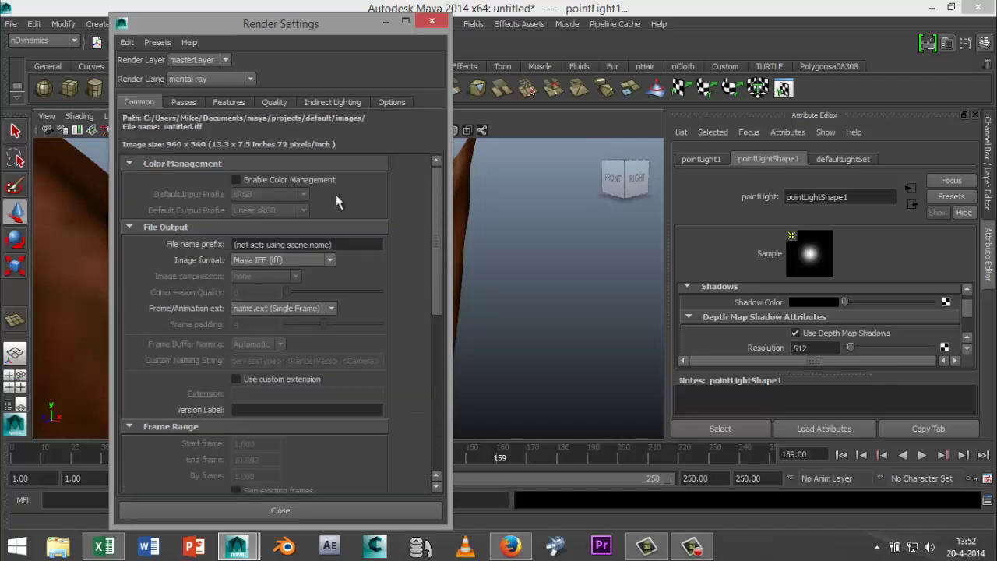
drag(433, 239, 437, 394)
click(331, 287)
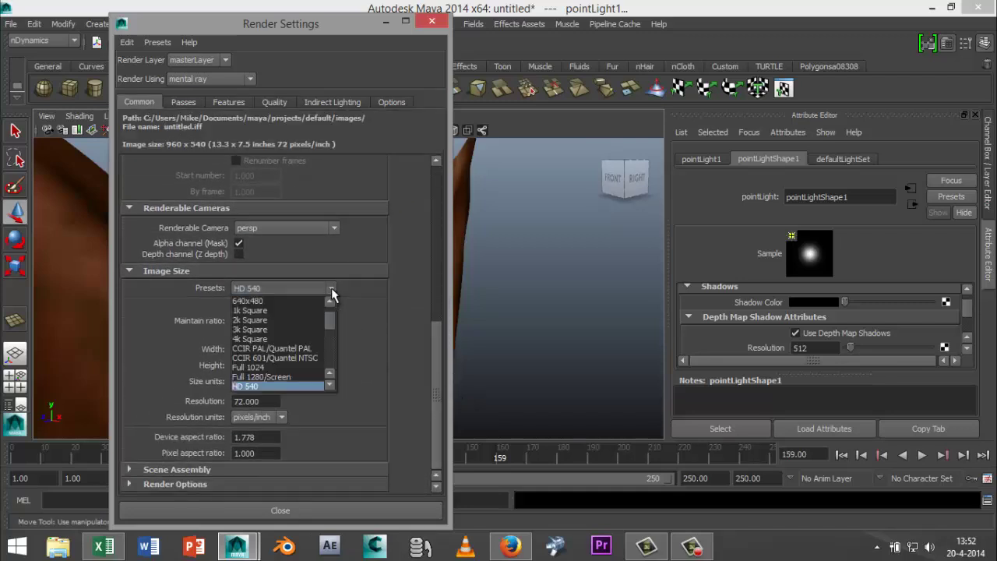
click(330, 386)
click(330, 386)
click(330, 385)
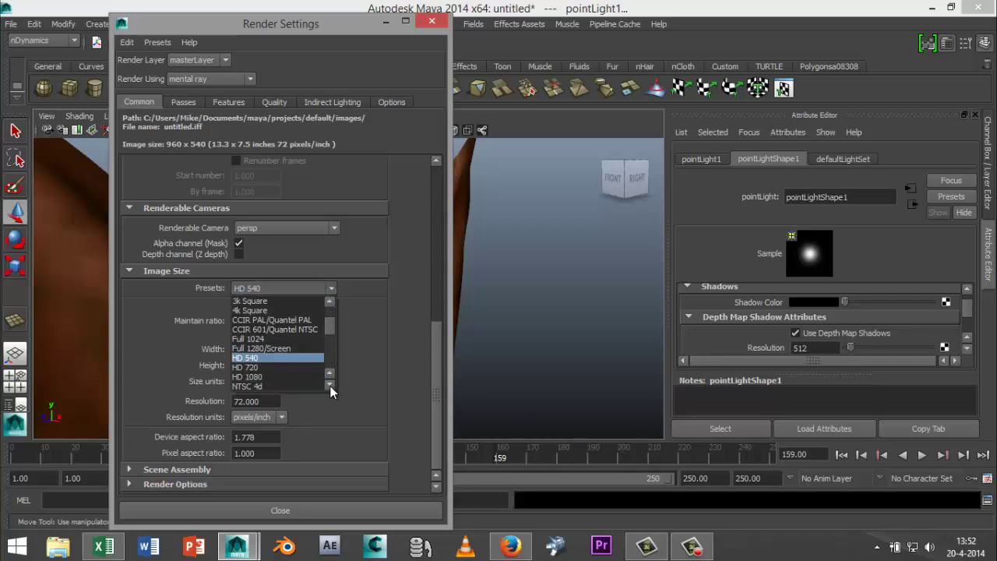
click(273, 367)
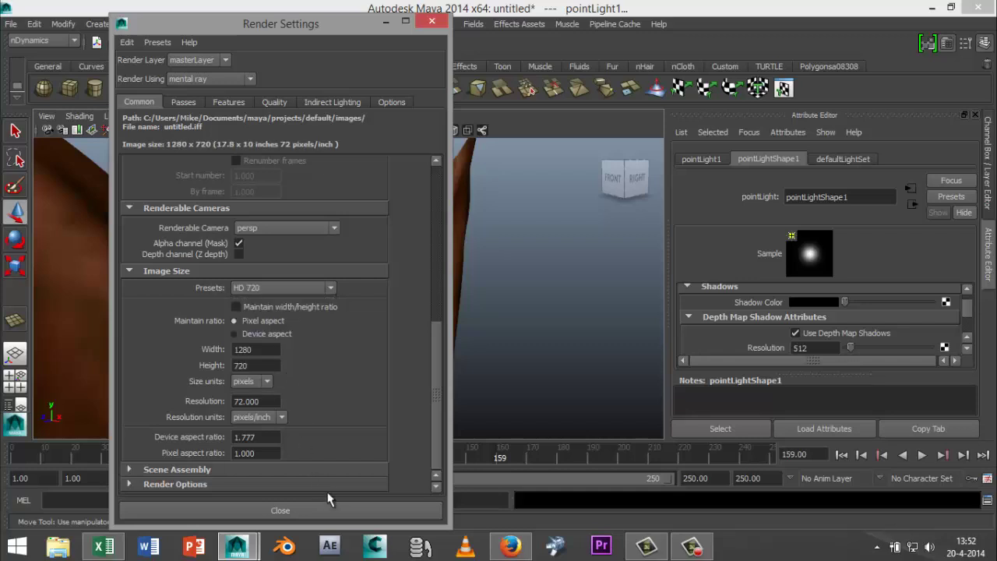
click(322, 512)
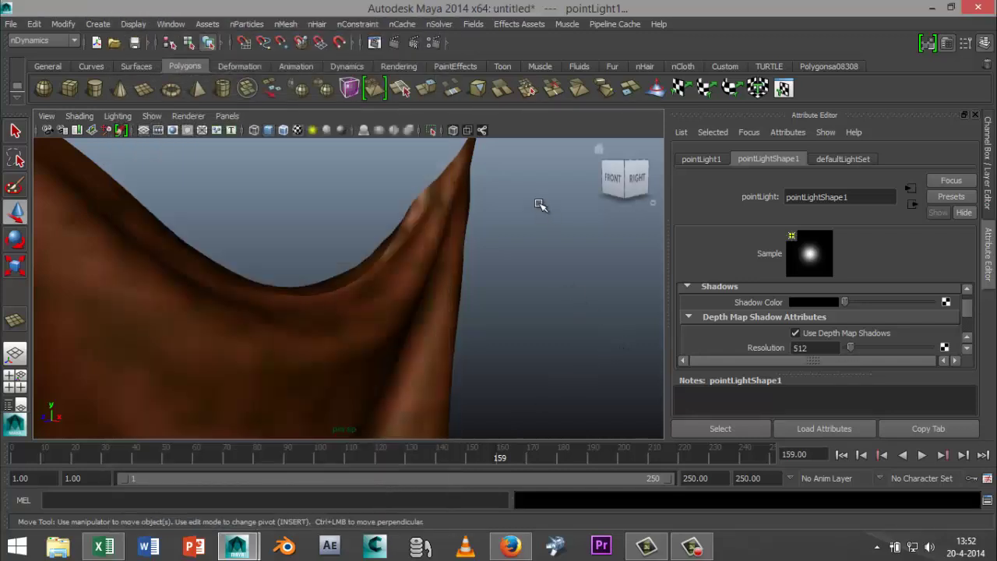
click(393, 40)
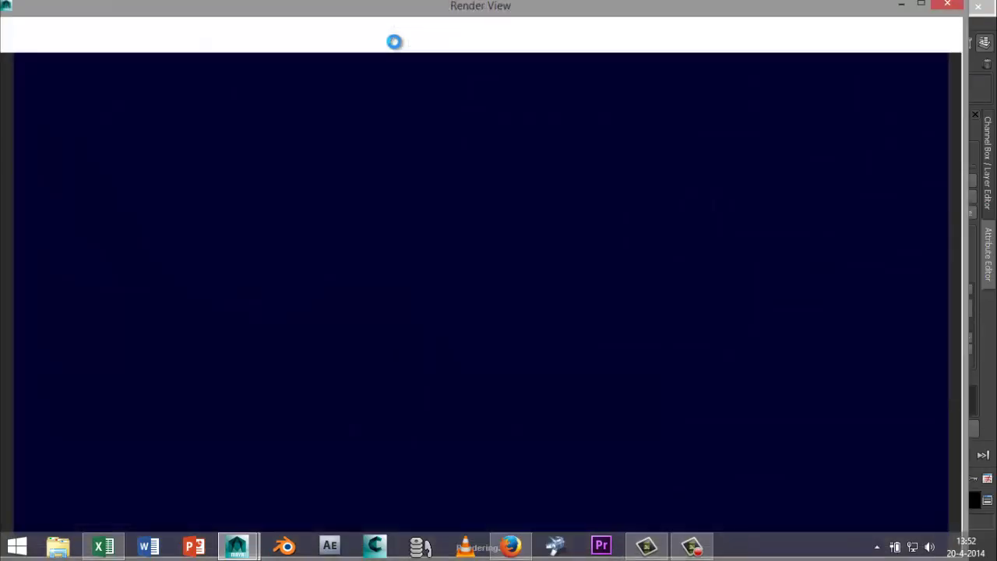